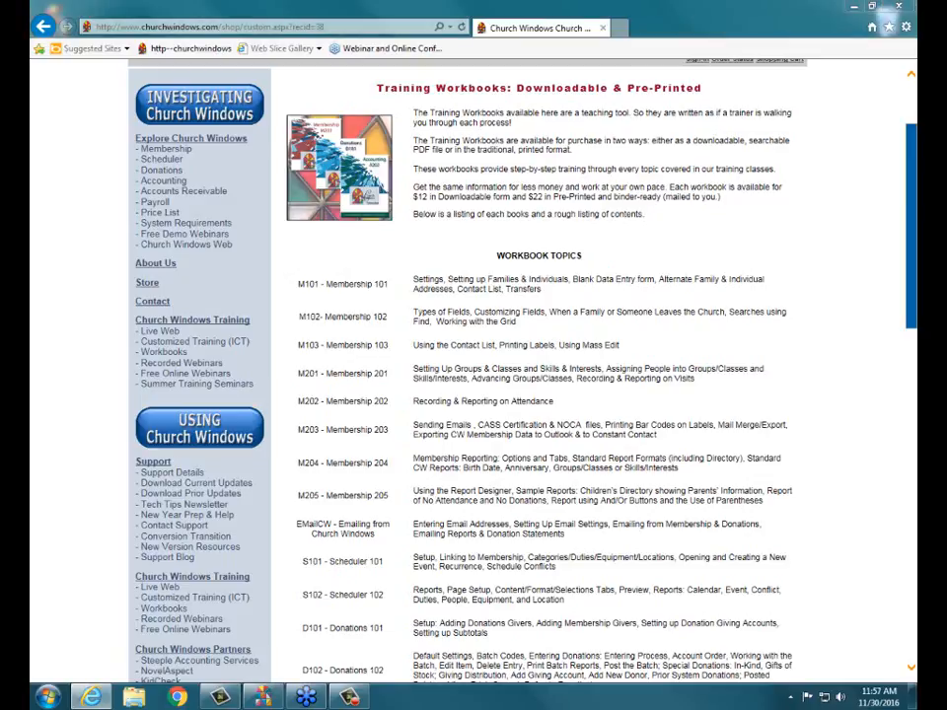
Step: Review the training workbook topics and the downloadable and pre-printed prices on the Church Windows website
drag(137, 319, 249, 319)
drag(137, 352, 187, 351)
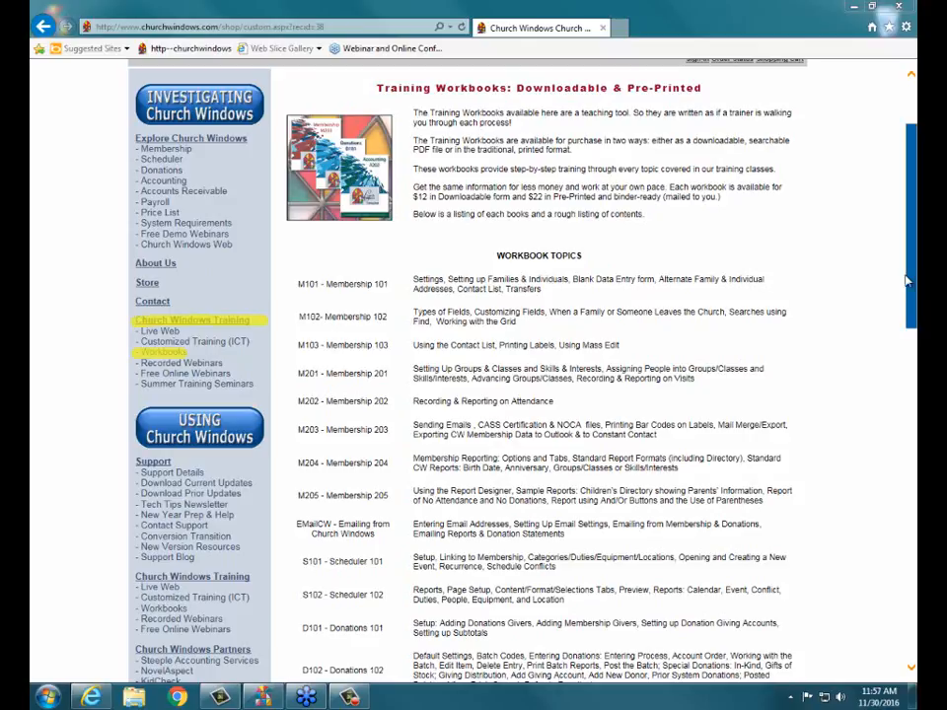
scroll(523, 394, down, 3)
scroll(523, 394, down, 3)
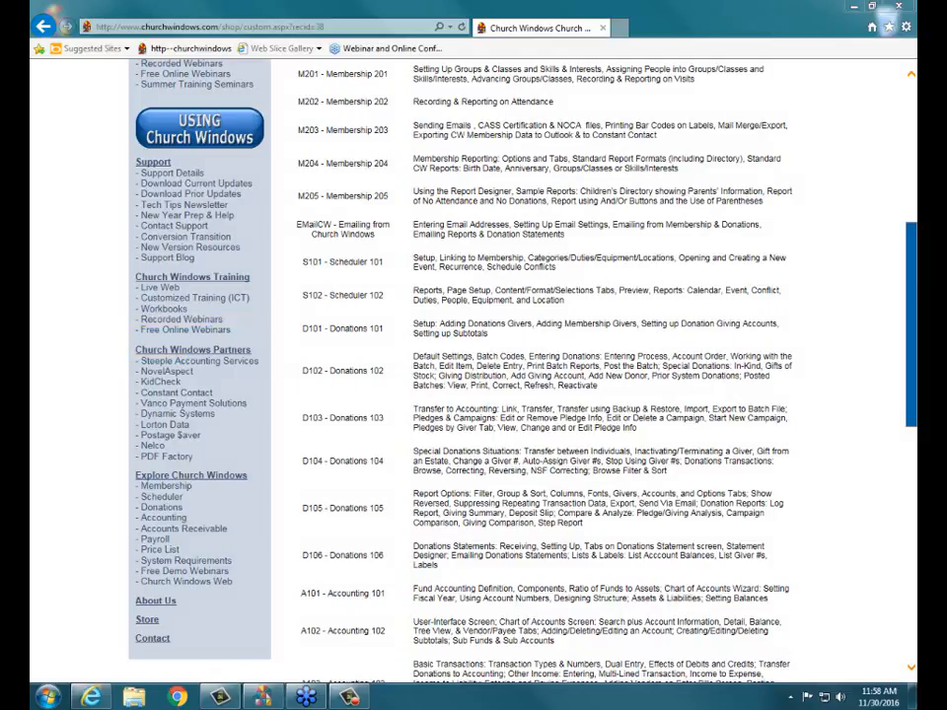
drag(296, 370, 383, 369)
scroll(906, 172, up, 3)
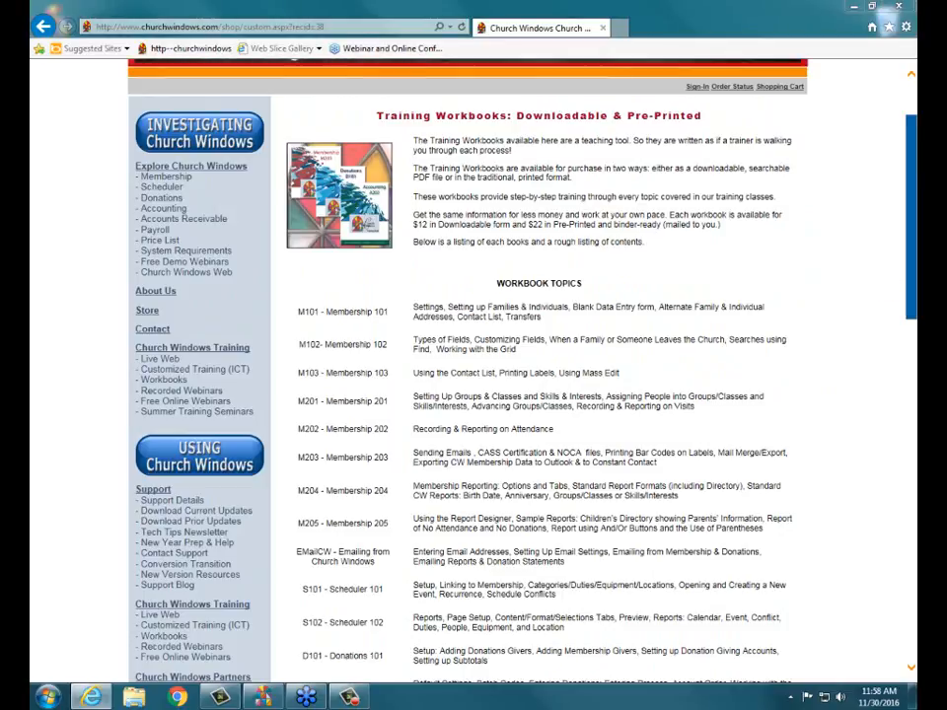
drag(416, 219, 722, 220)
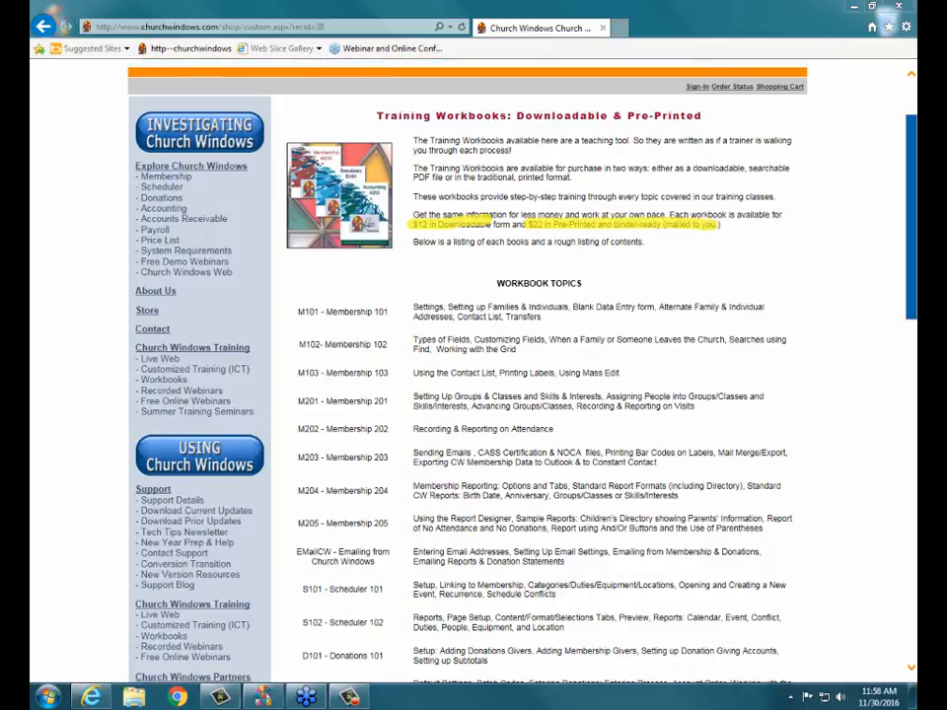
key(Escape)
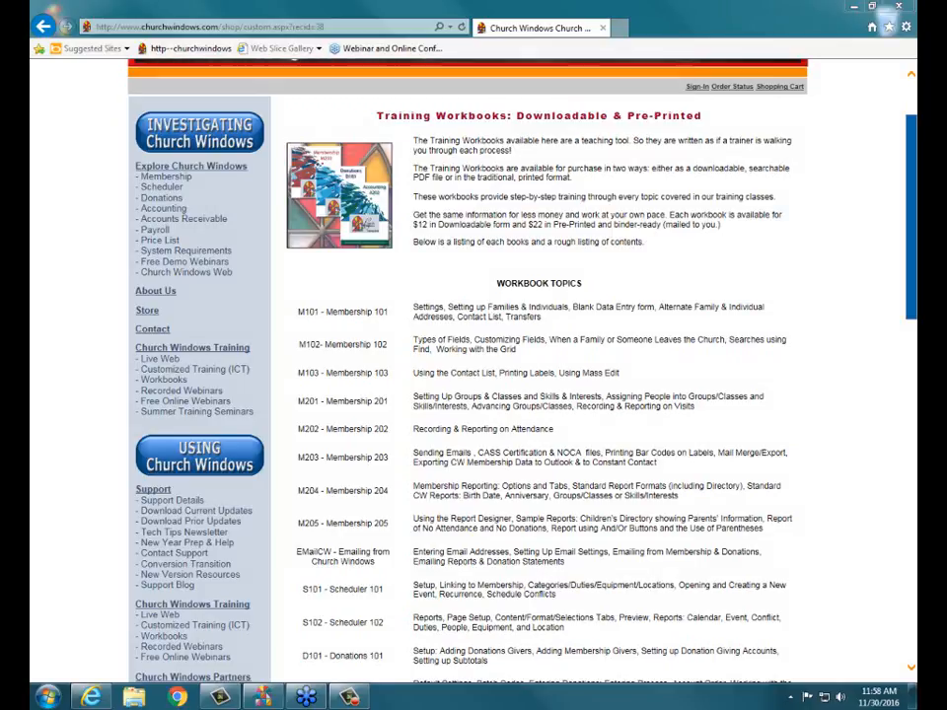
Step: Switch to the Church Windows software and open Enter Donations in the Donations module
click(850, 10)
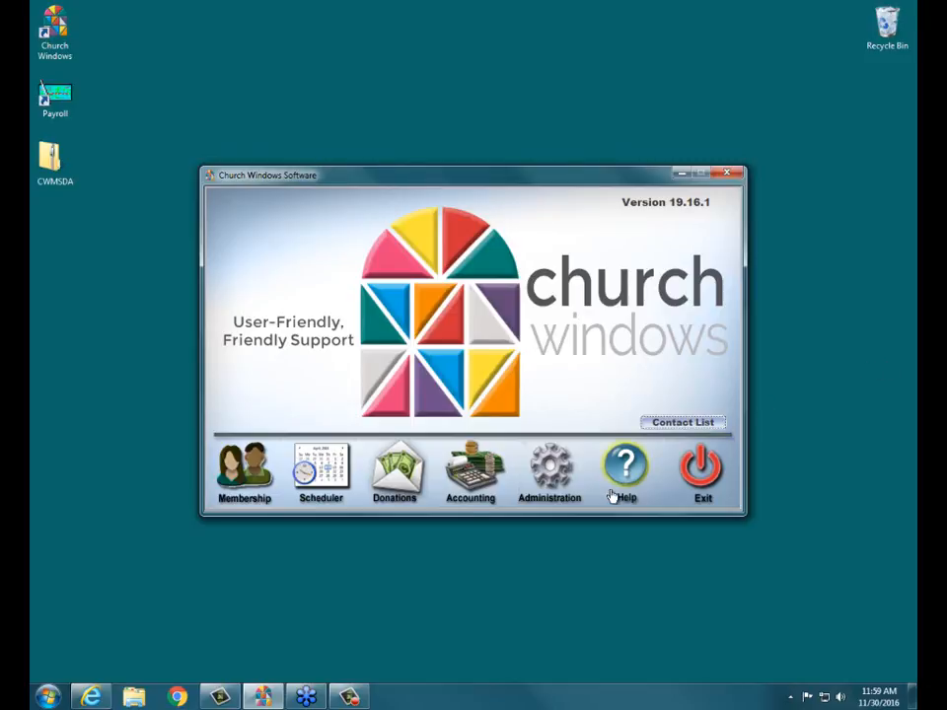
click(398, 488)
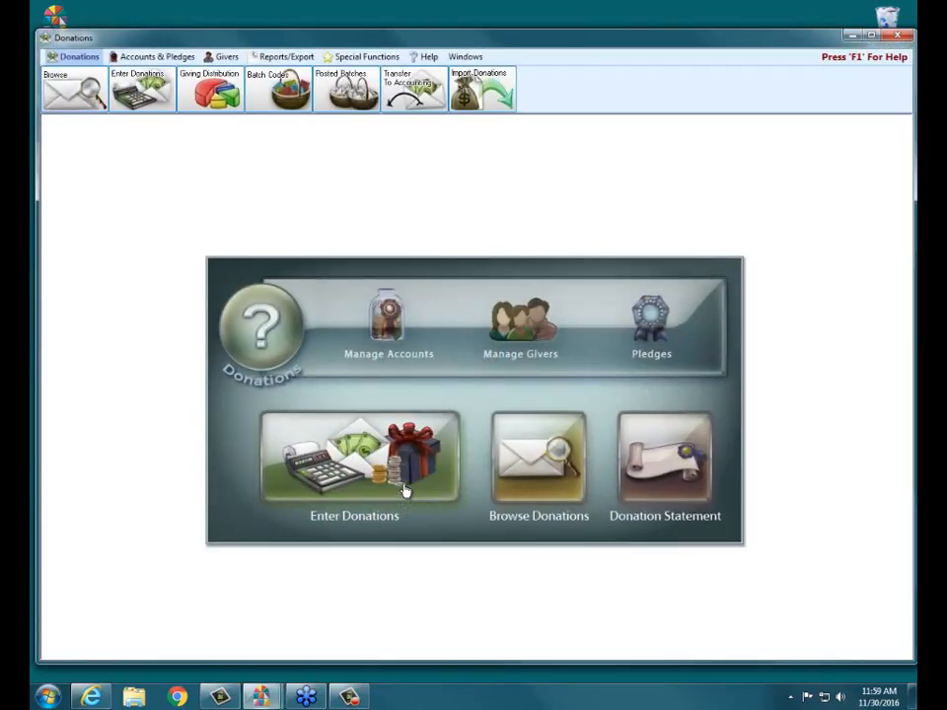
click(406, 455)
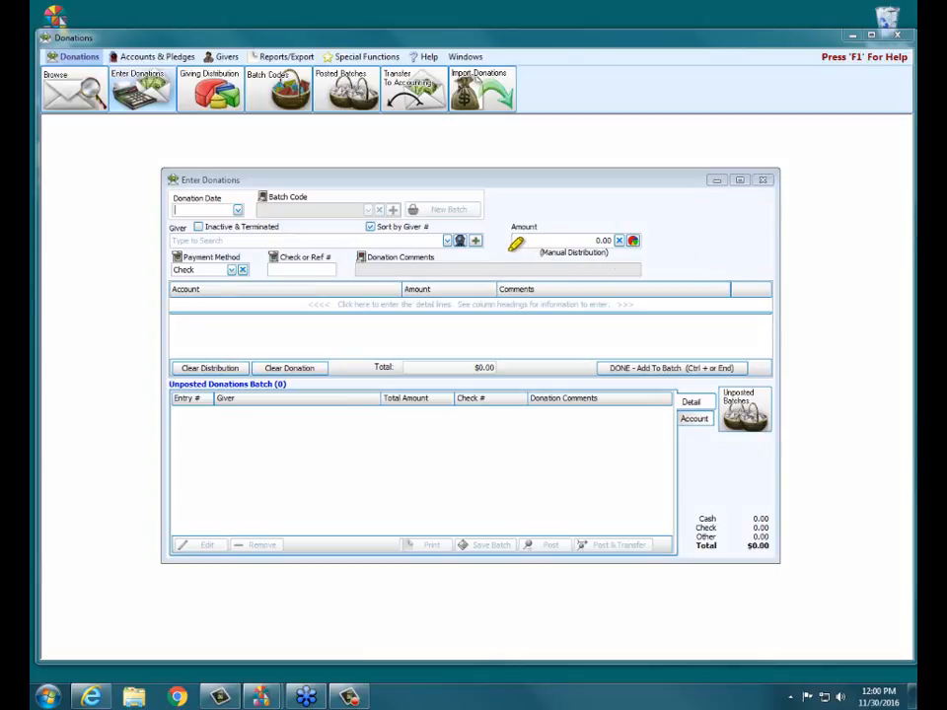
drag(508, 252, 642, 252)
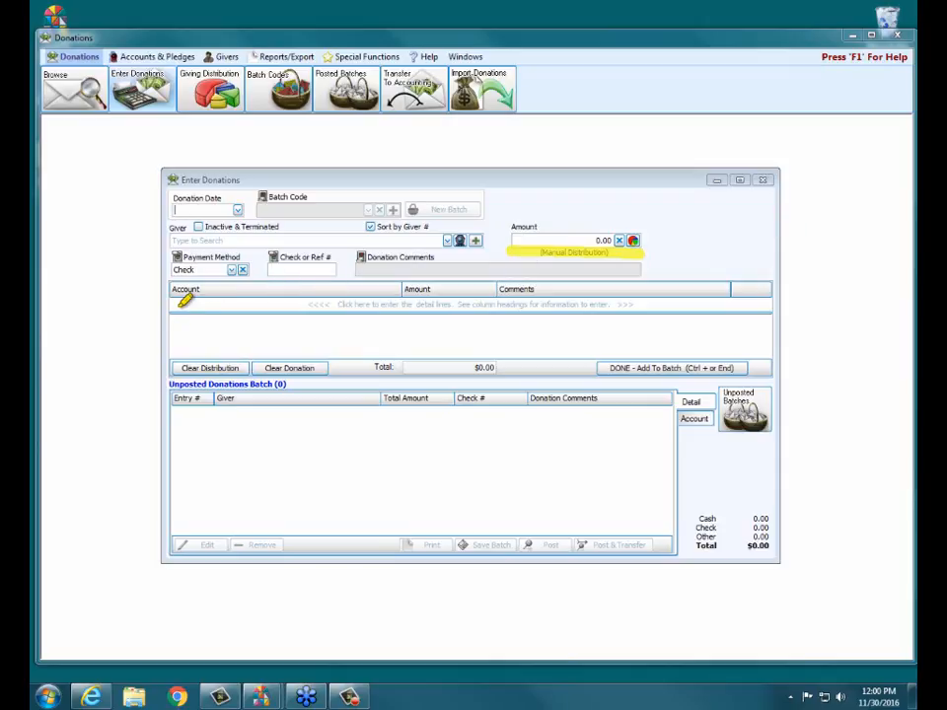
drag(174, 304, 379, 303)
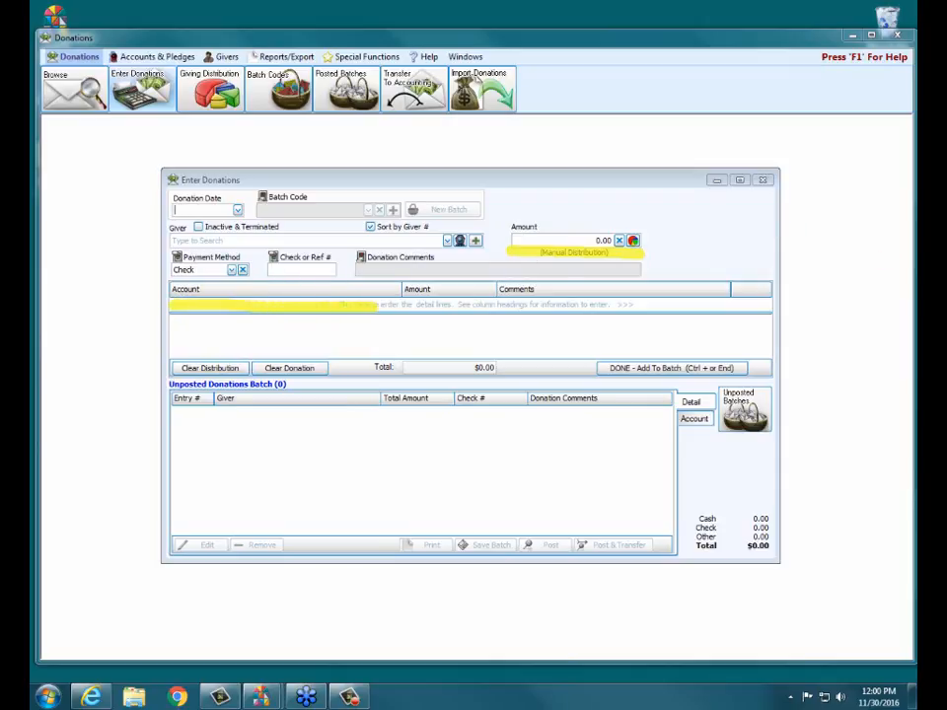
Step: Set the donation date to 11/27/2016
click(329, 240)
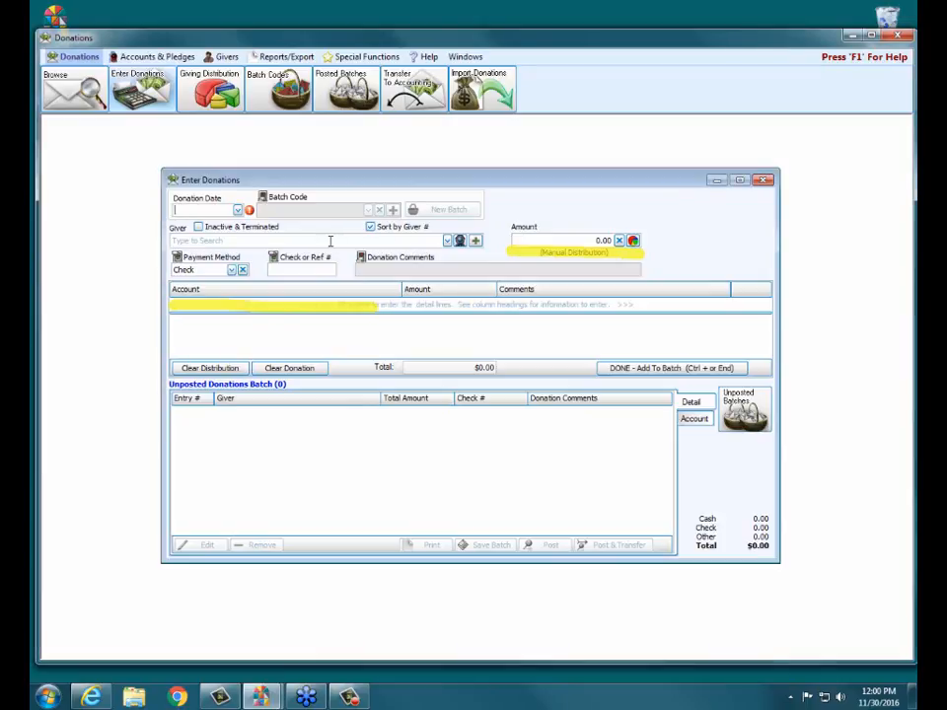
click(238, 210)
click(190, 339)
Step: Select the giver by giver number and enter a 100.00 check donation with check number 456 for the General fund
click(204, 240)
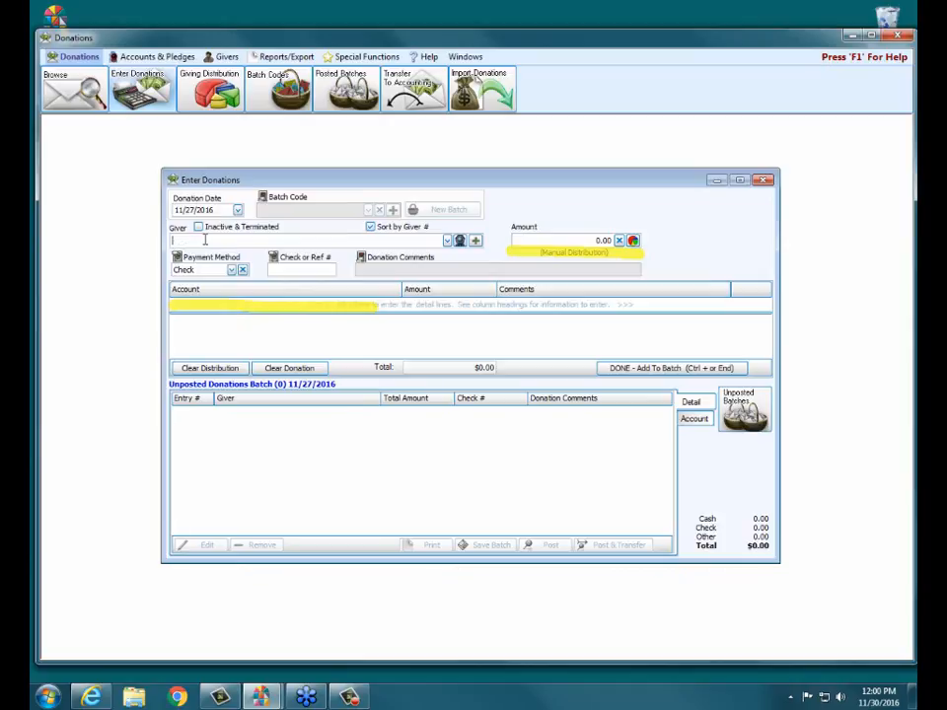
text(24)
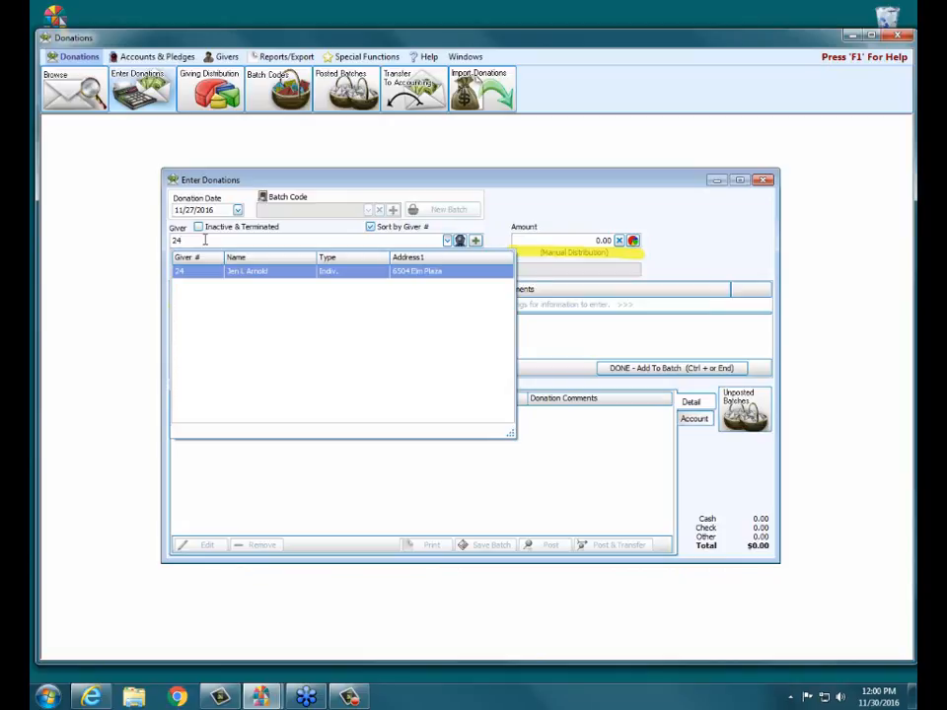
key(Return)
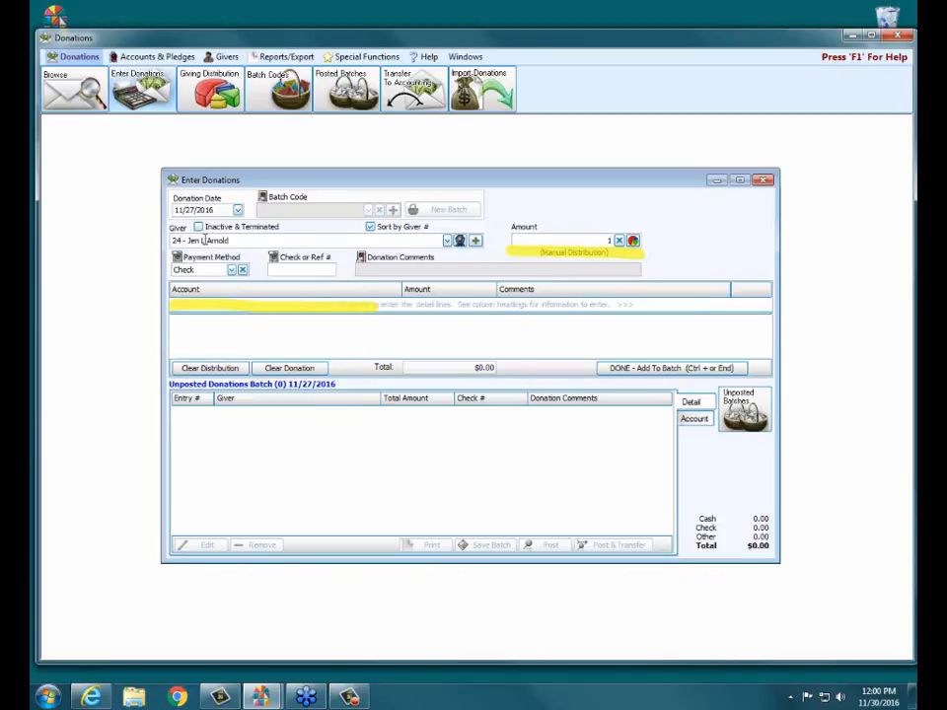
text(00)
key(Tab)
key(Tab)
text(456)
key(Tab)
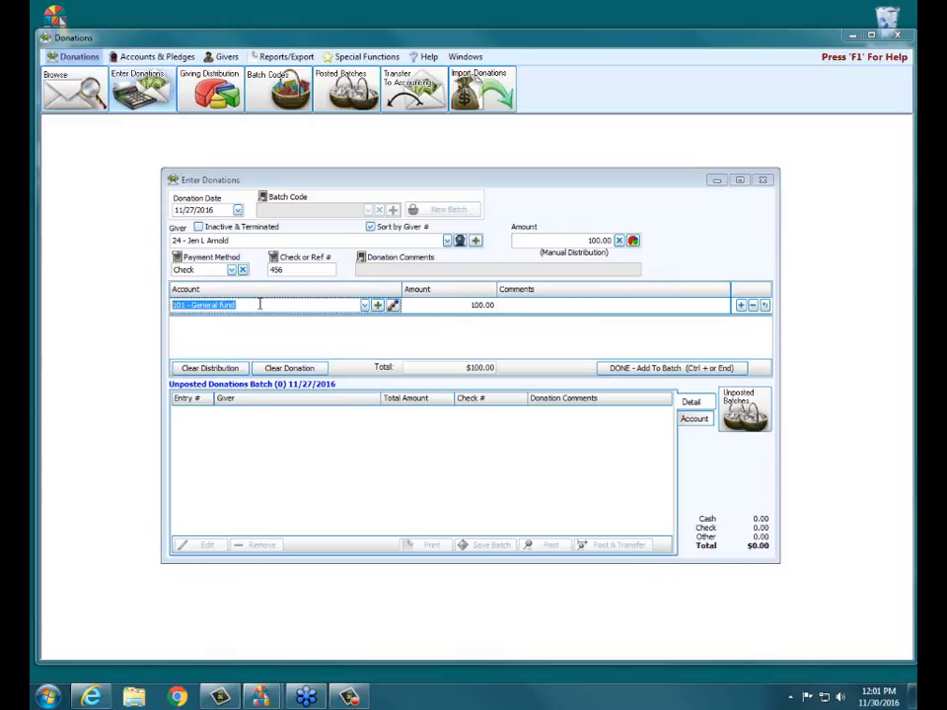
Step: Open the giving account order settings and move 102 - Missions up one place and back down
click(365, 306)
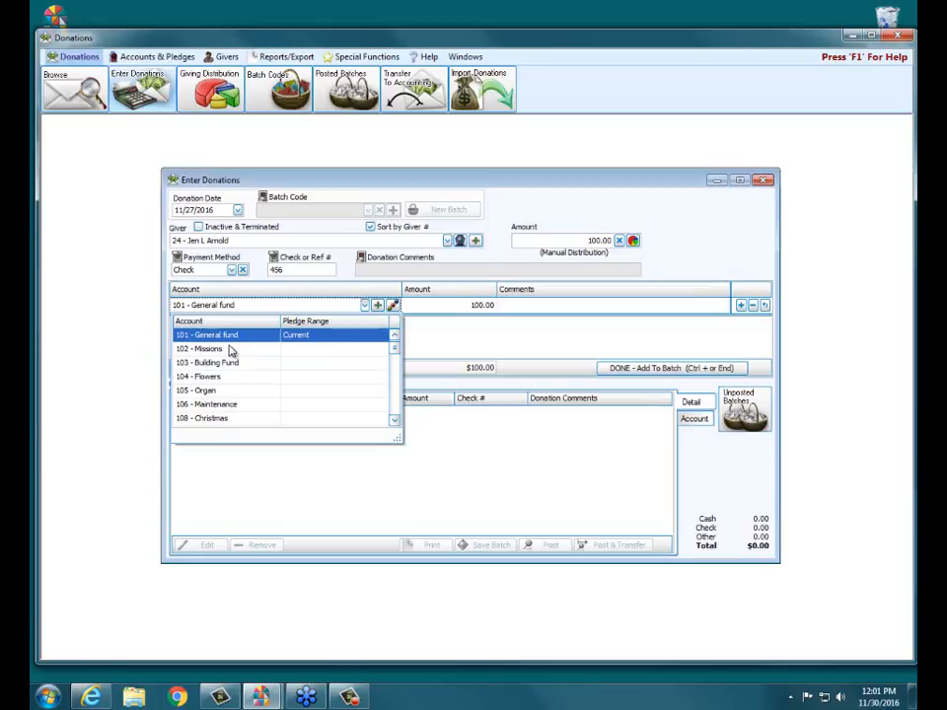
click(393, 306)
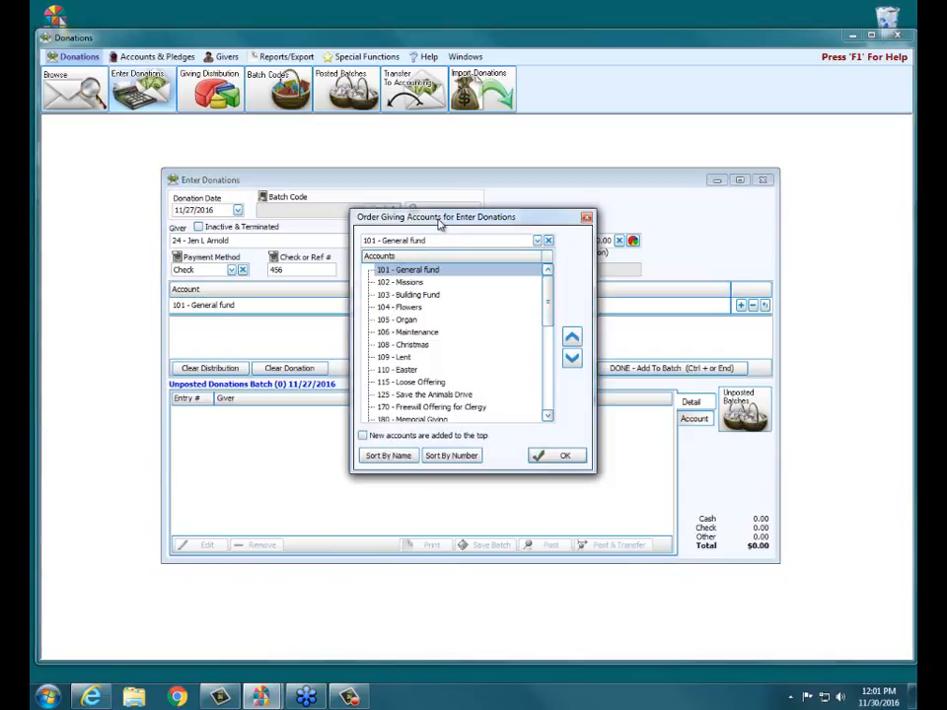
click(411, 283)
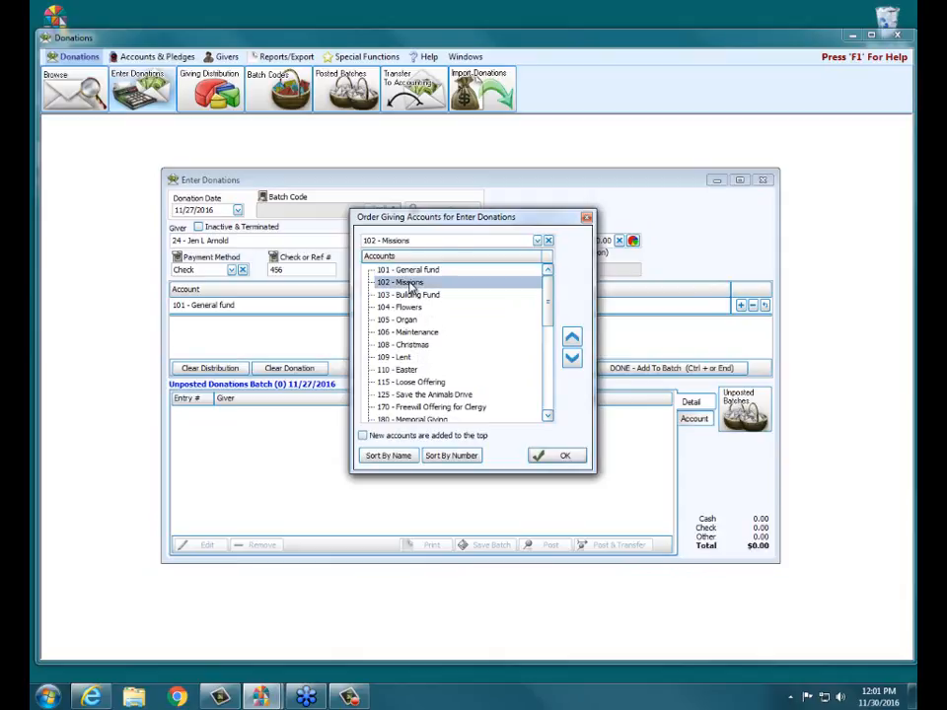
click(572, 340)
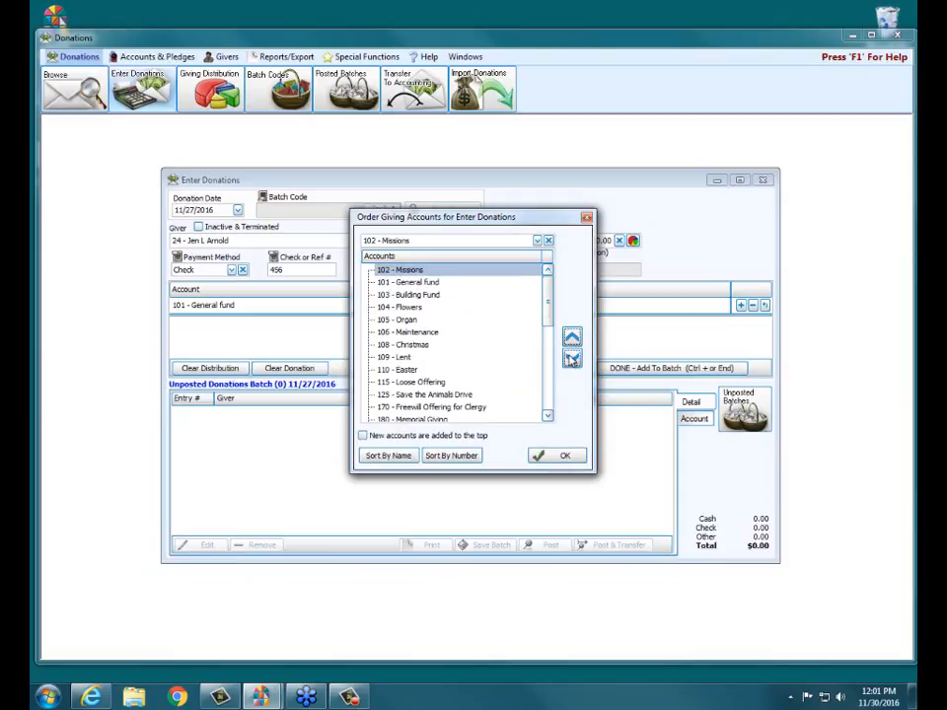
click(571, 359)
Step: Move 108 - Christmas up to just below Missions, return it to its original place, and close the account order settings
click(409, 344)
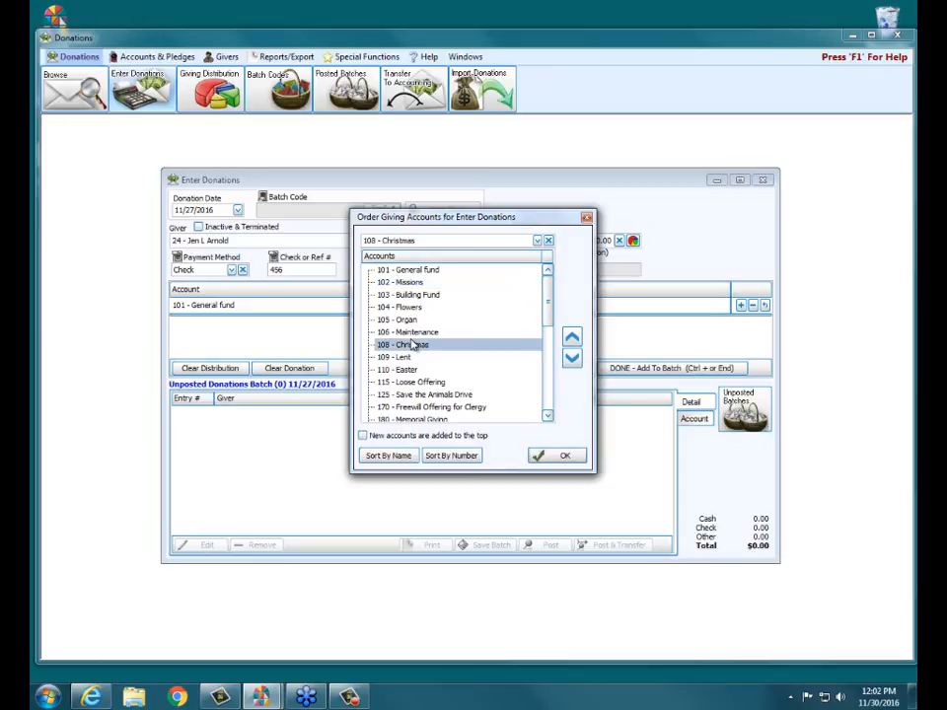
click(572, 341)
click(572, 340)
click(572, 340)
click(572, 341)
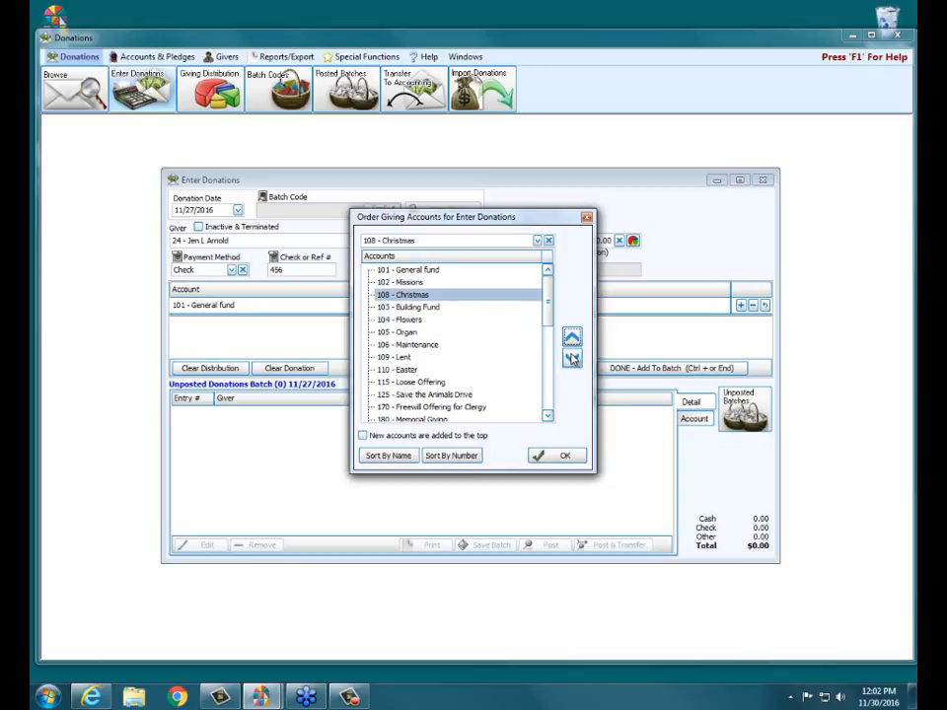
click(572, 359)
click(572, 359)
click(572, 359)
click(572, 359)
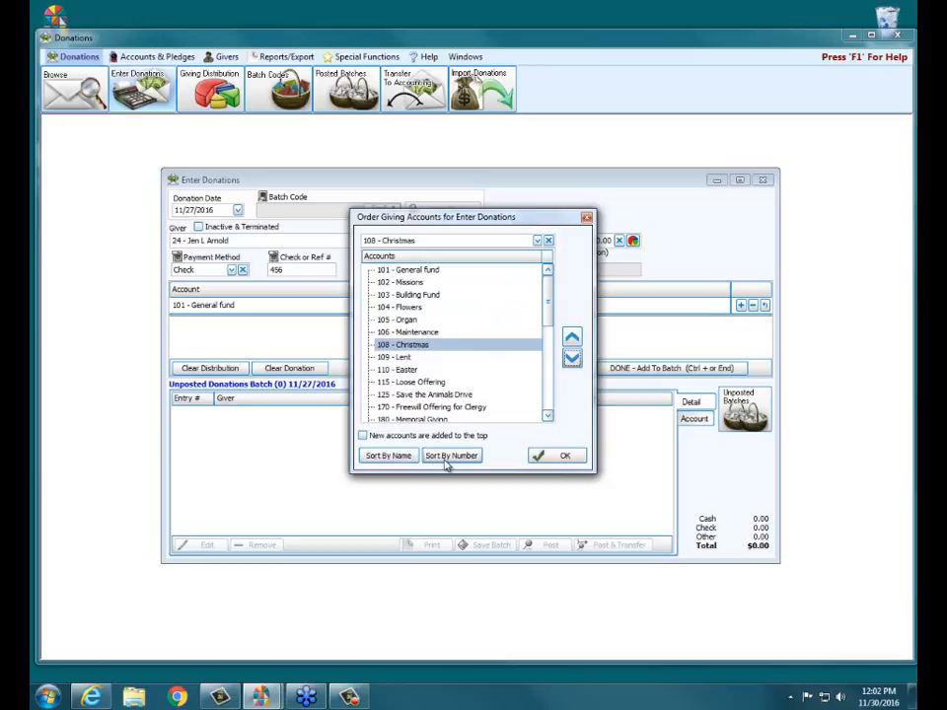
drag(470, 223, 453, 317)
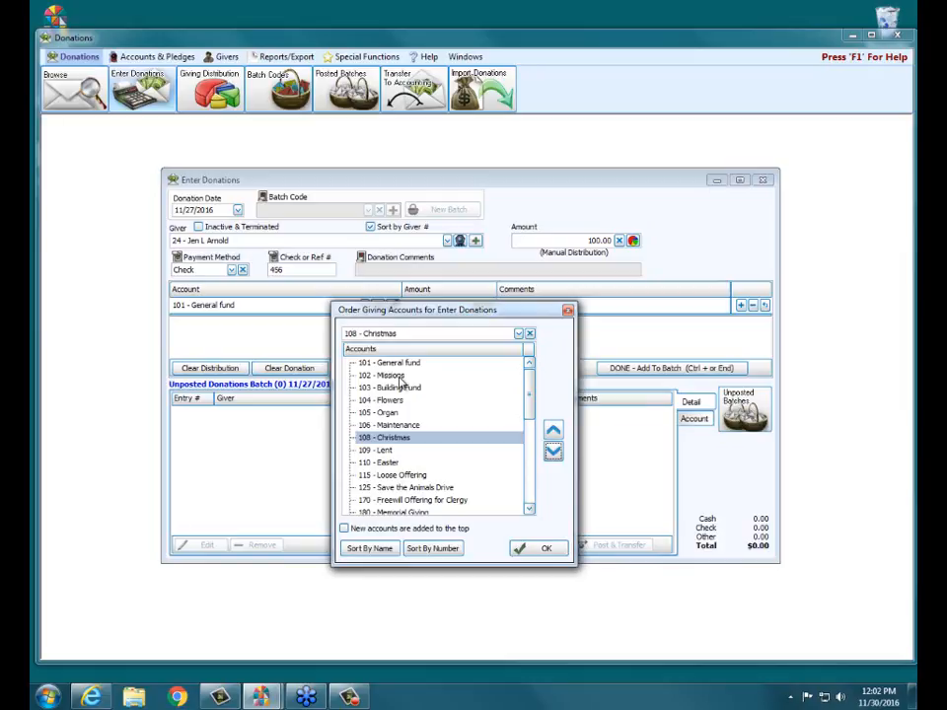
click(569, 310)
Step: Clear the current donation entry and set the giving distribution to According to Pledge
click(272, 368)
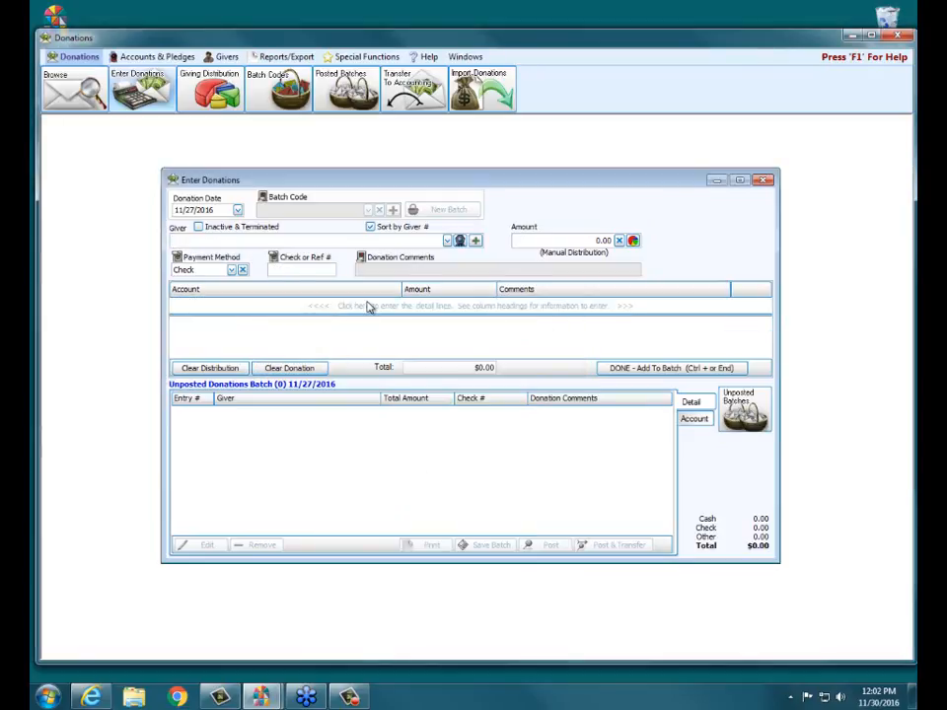
click(633, 244)
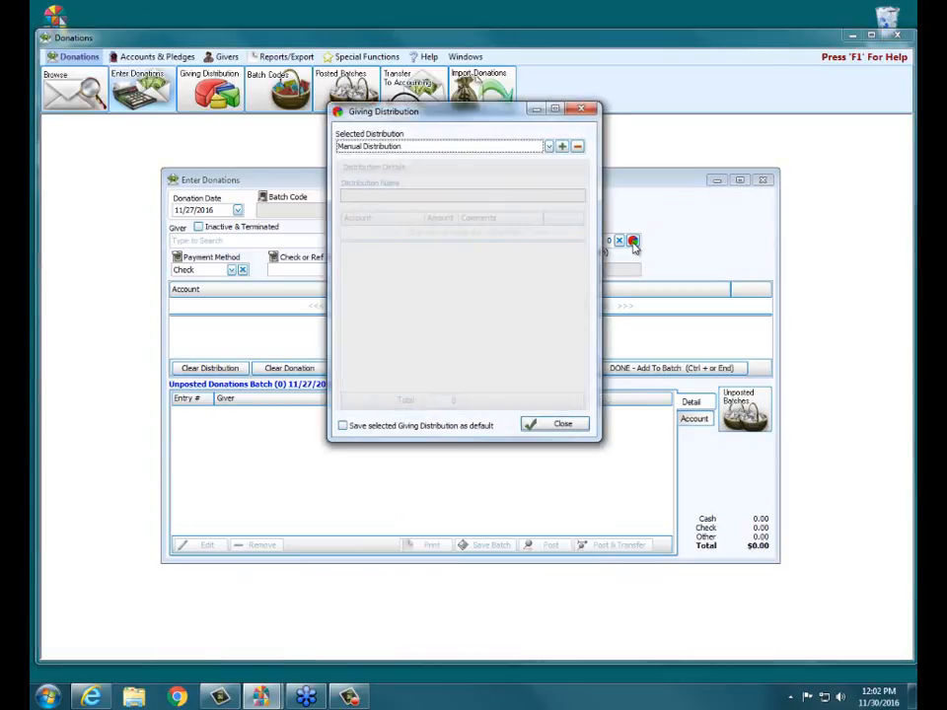
click(549, 147)
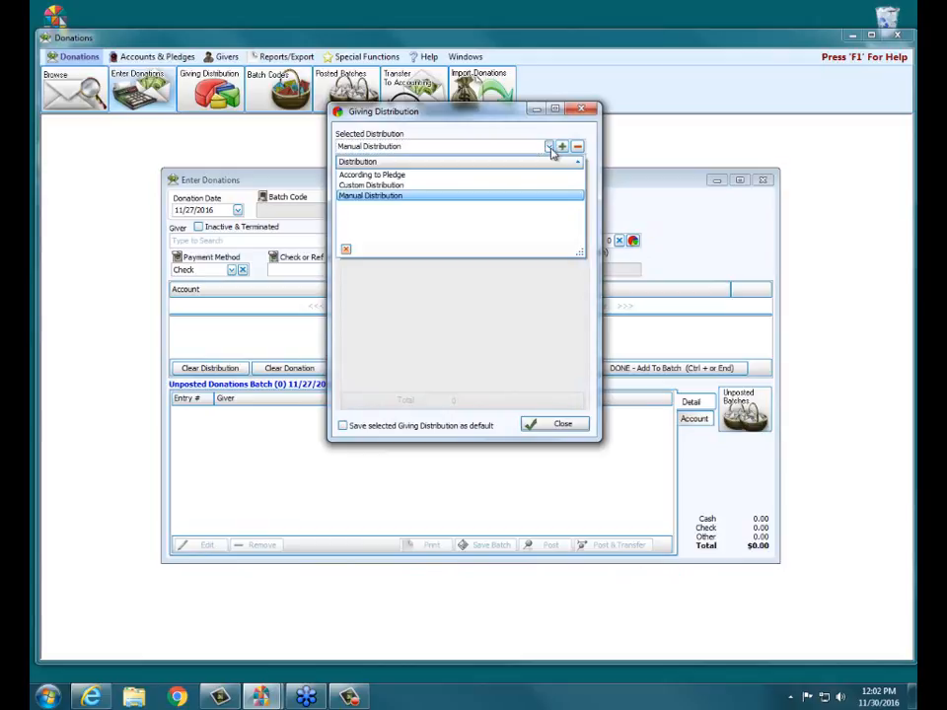
click(355, 175)
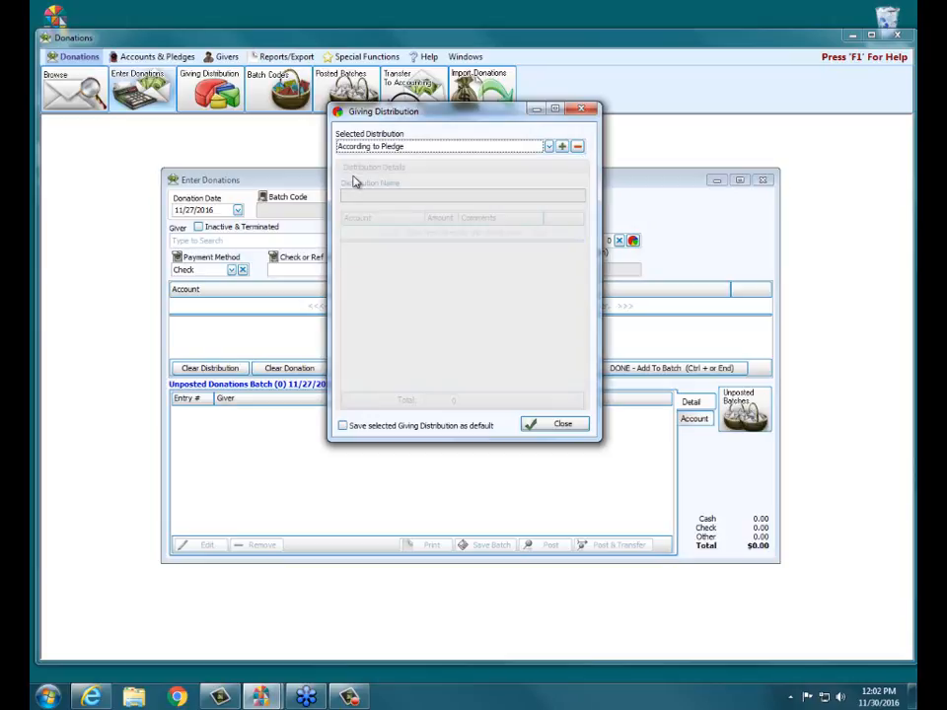
click(555, 425)
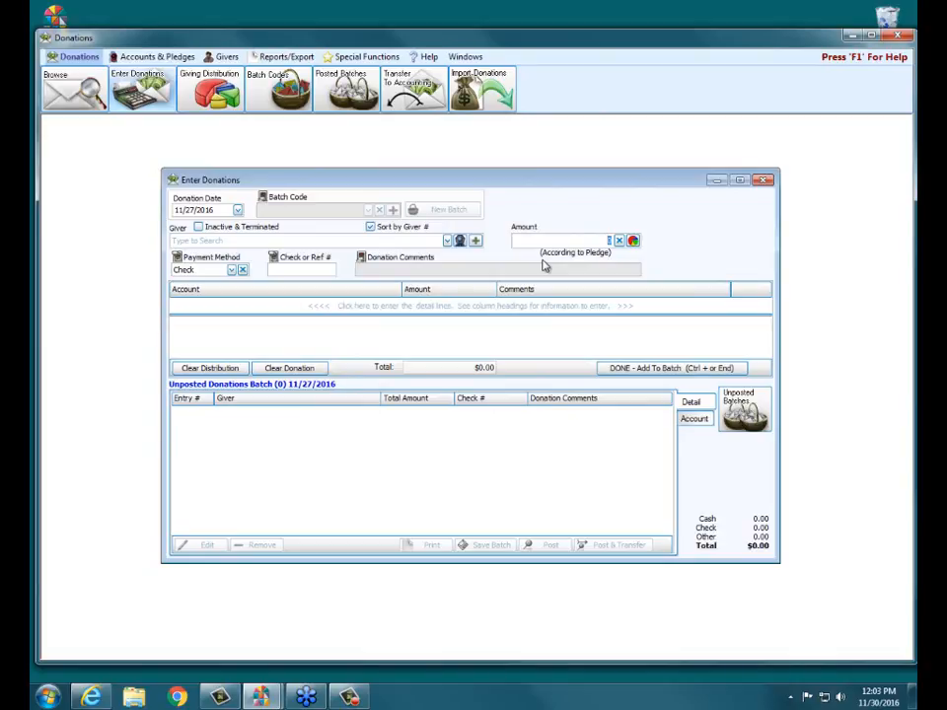
Step: Select the same giver by giver number and show their pledge and giving summary clear of the entry fields
click(308, 240)
text(24)
key(Return)
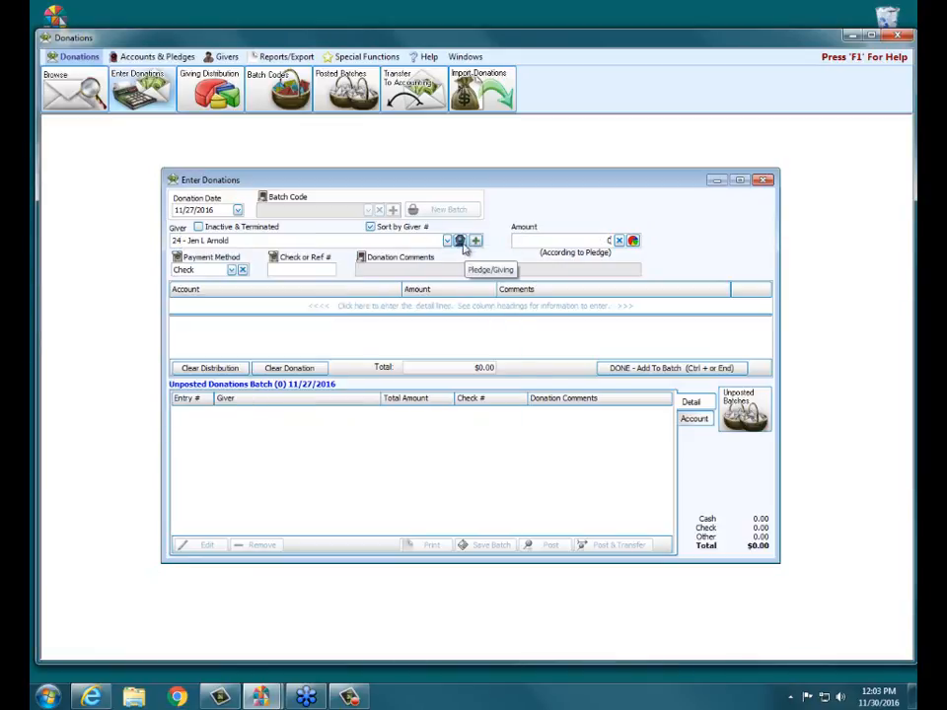
click(459, 241)
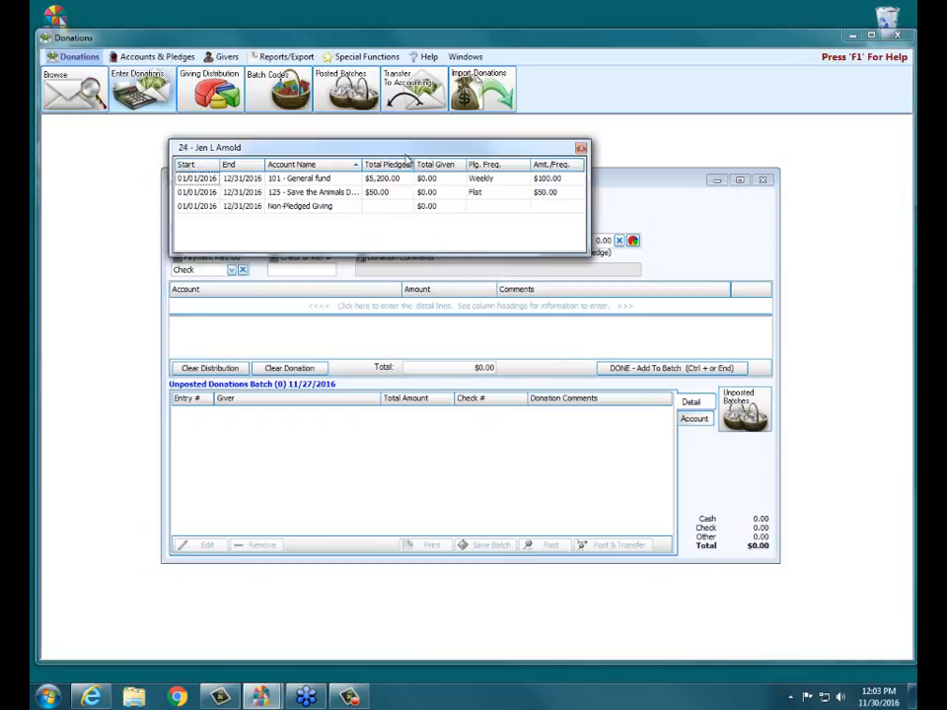
drag(404, 154, 300, 434)
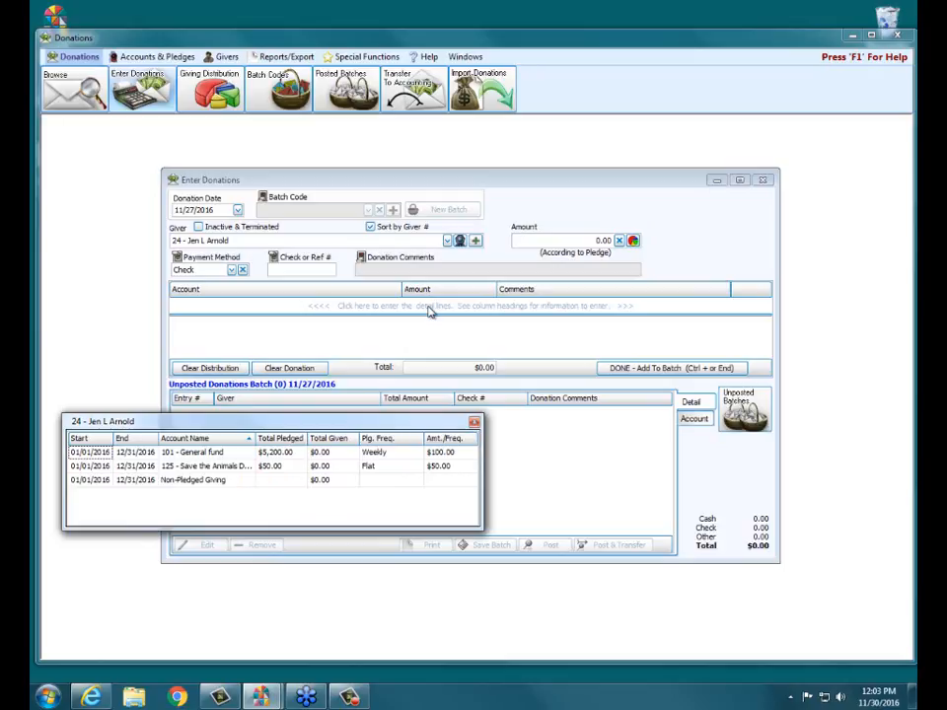
Step: Enter a donation amount of 100 paid by check number 456
click(564, 241)
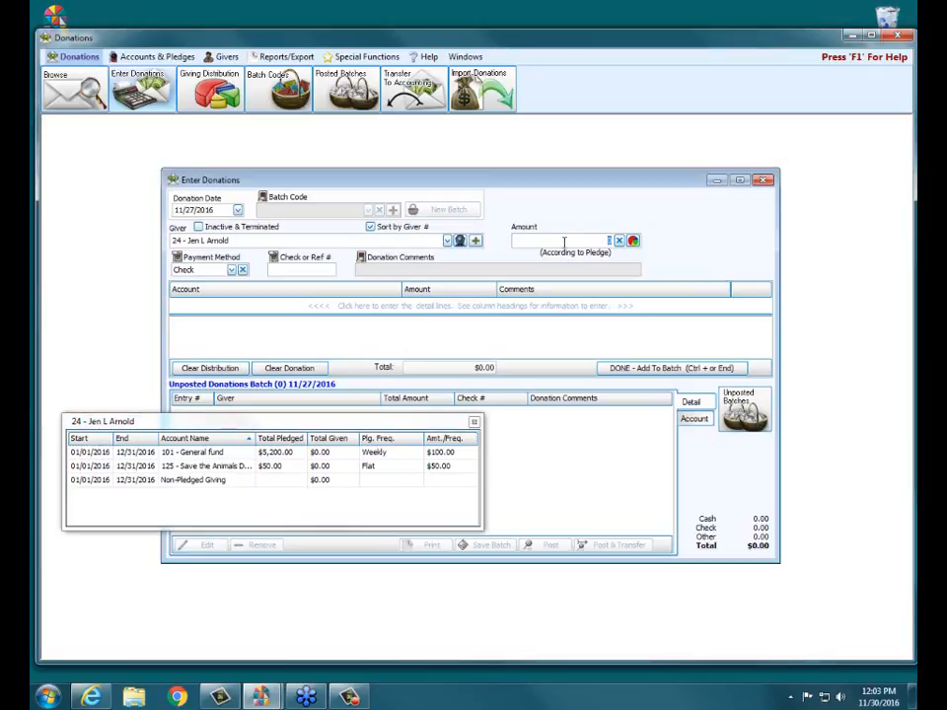
text(100)
key(Tab)
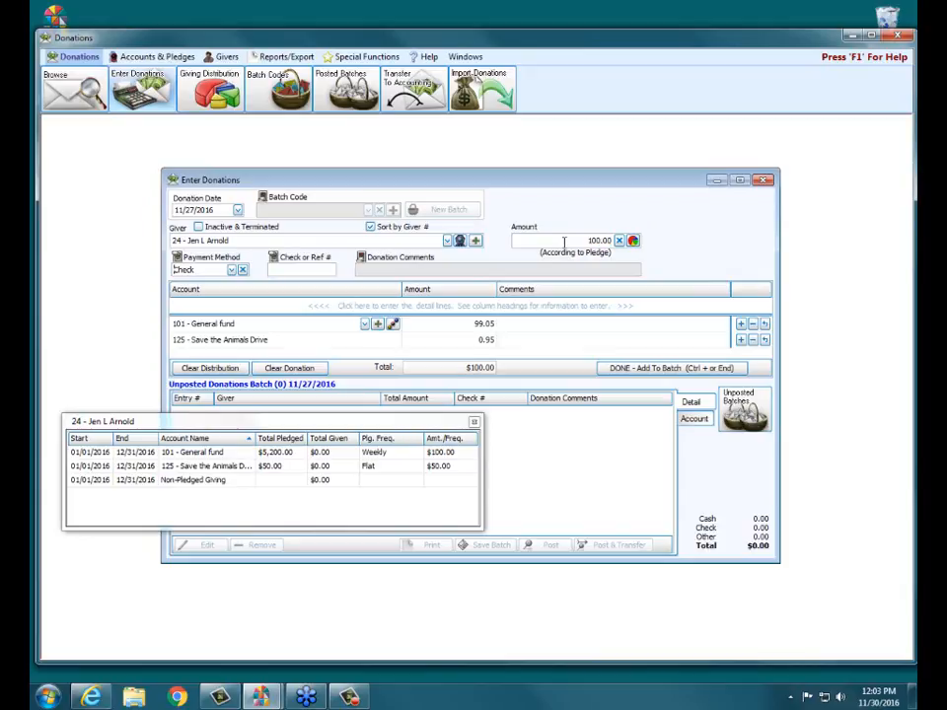
text(456)
Step: Distribute the donation as 90 to 101 - General fund and 10 to 125 - Save the Animals Drive, and close the giver's pledge summary
click(471, 325)
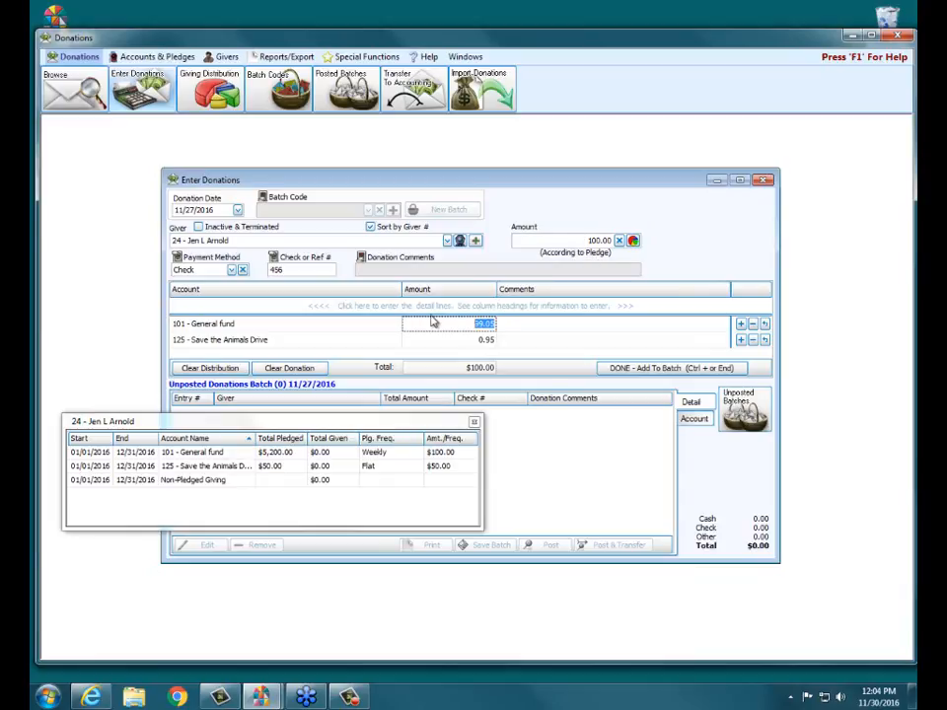
text(90)
click(445, 339)
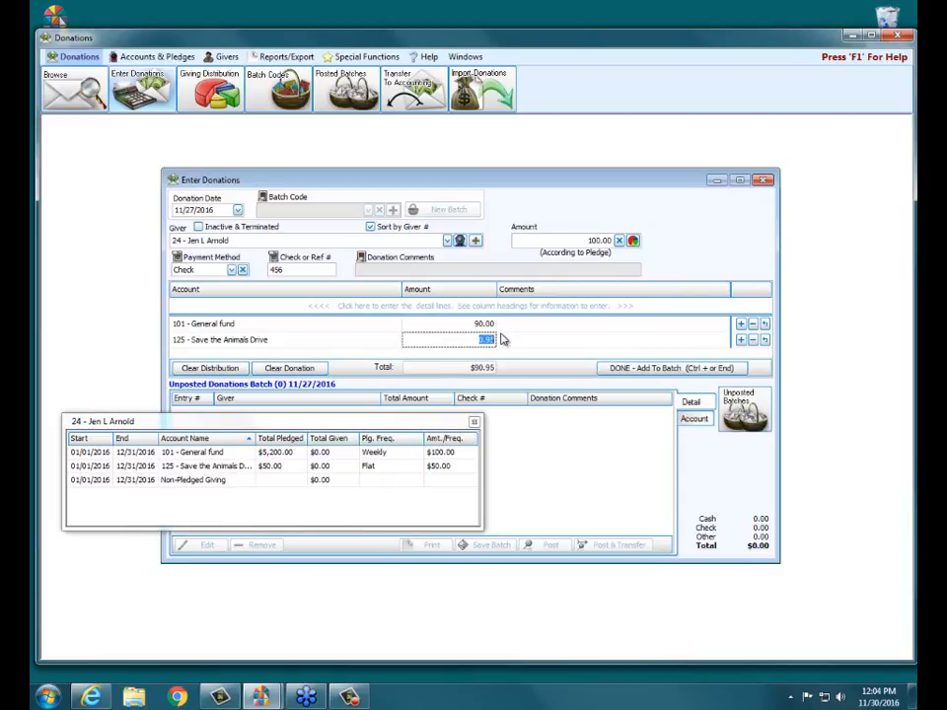
text(10)
click(474, 424)
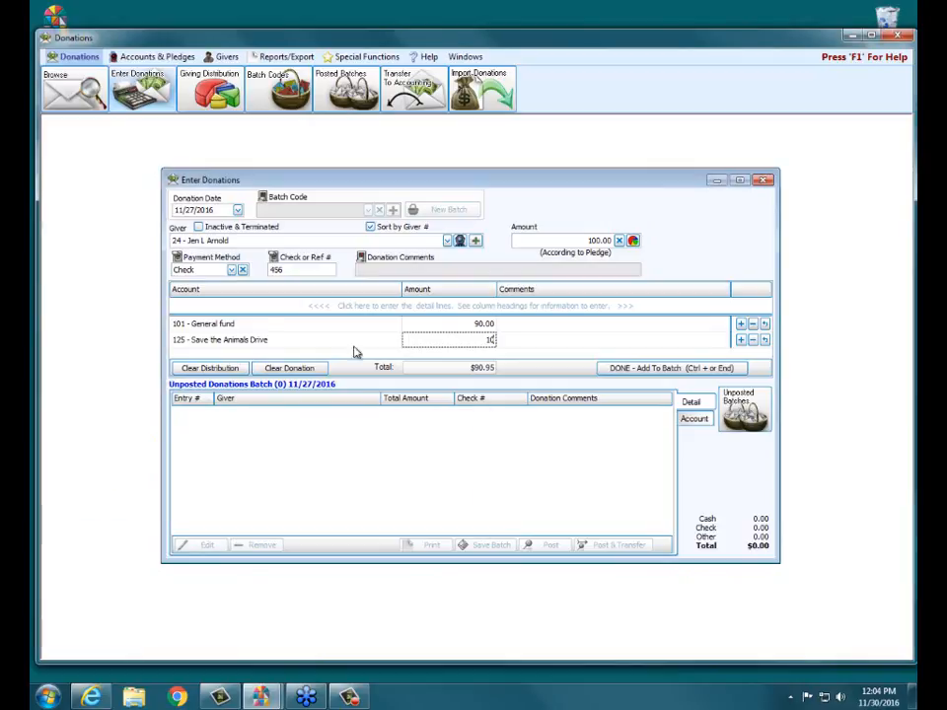
Step: Clear the current donation entry, set the giving distribution to Custom Distribution and review its account amounts
click(302, 371)
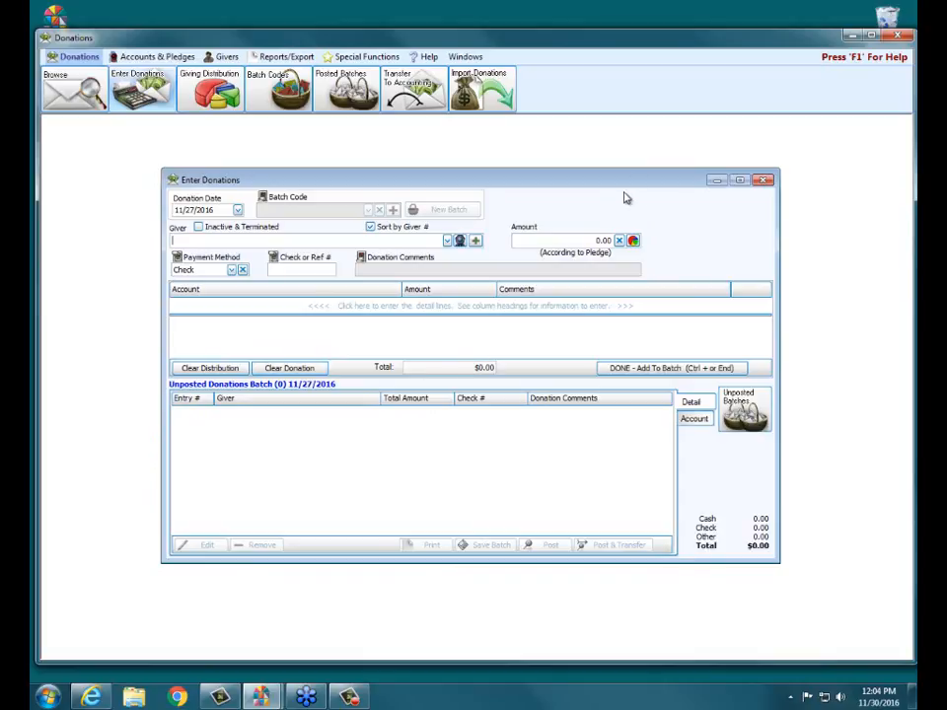
click(634, 242)
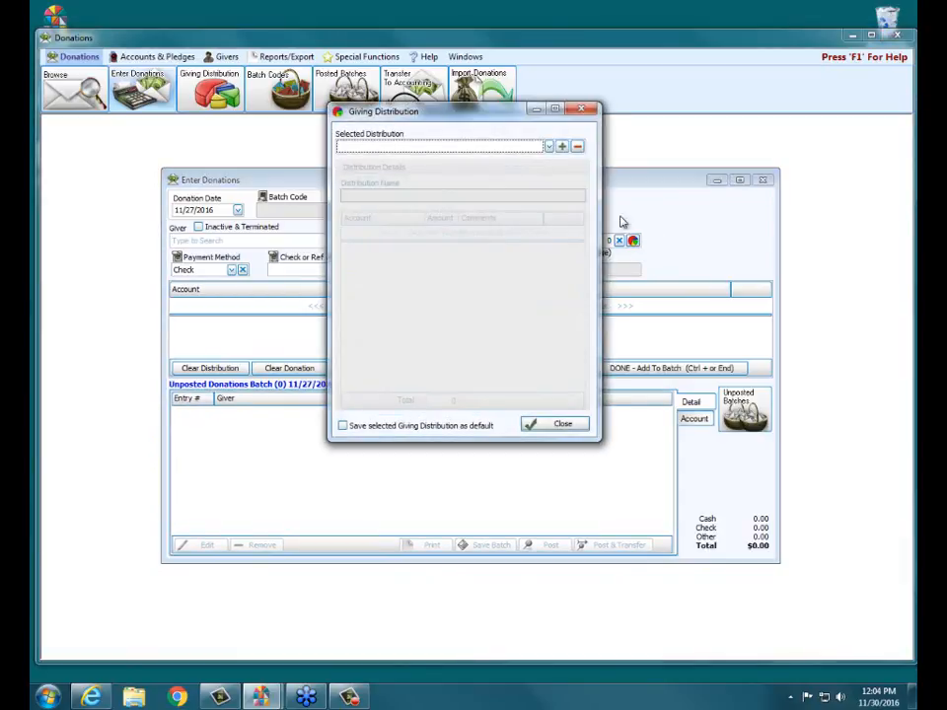
click(548, 147)
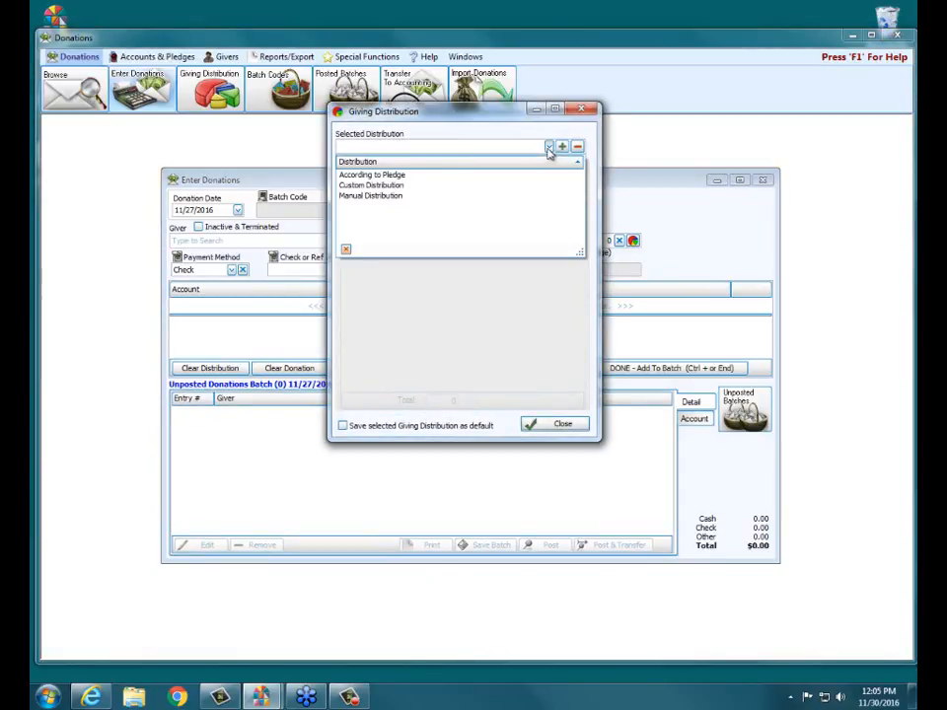
click(396, 187)
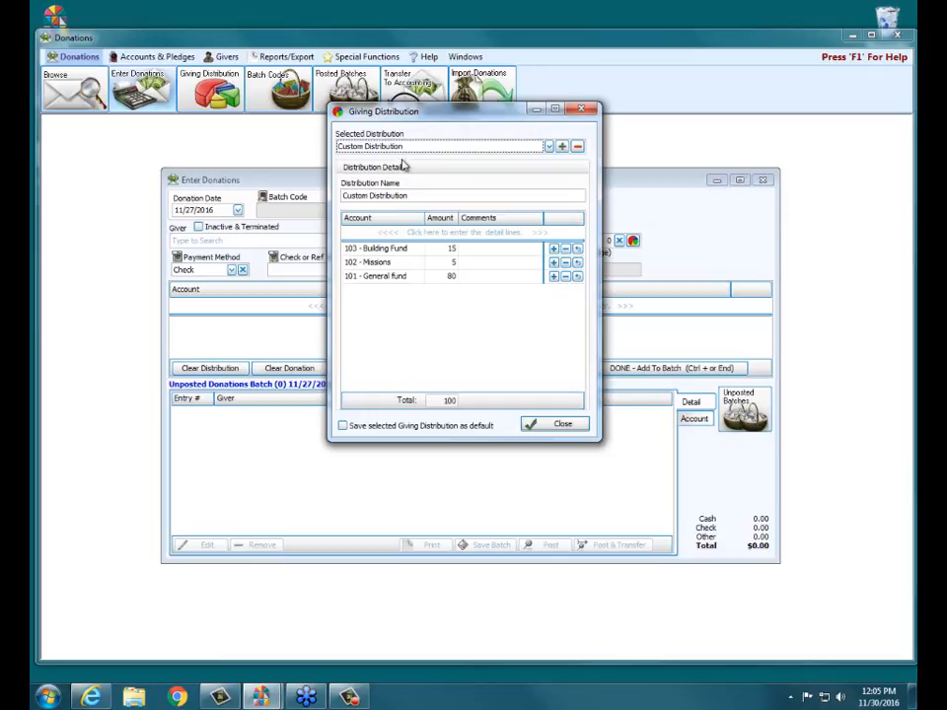
click(452, 263)
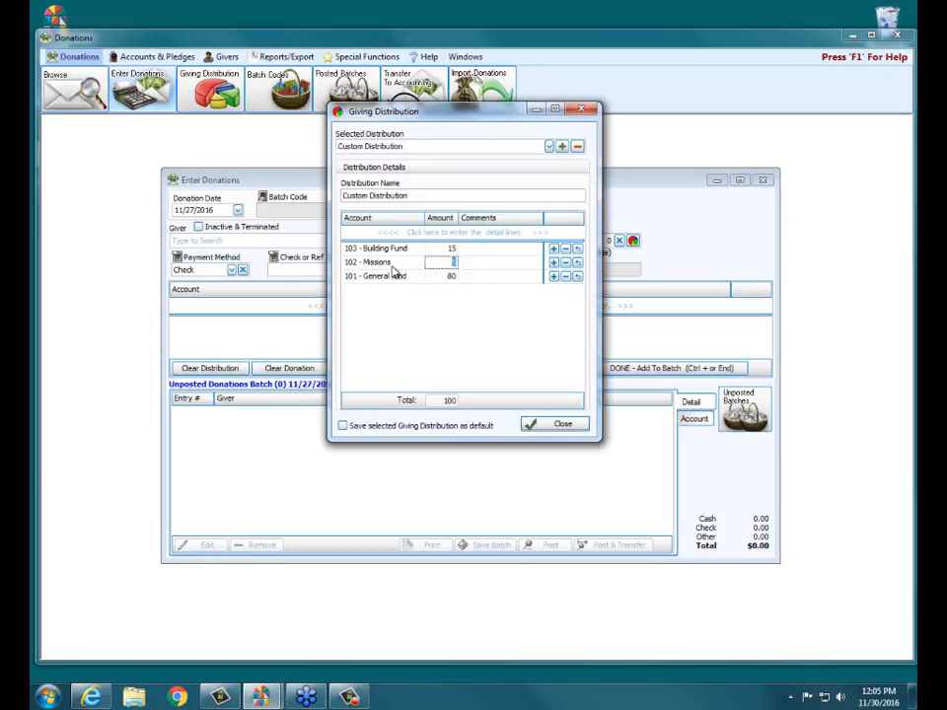
click(455, 279)
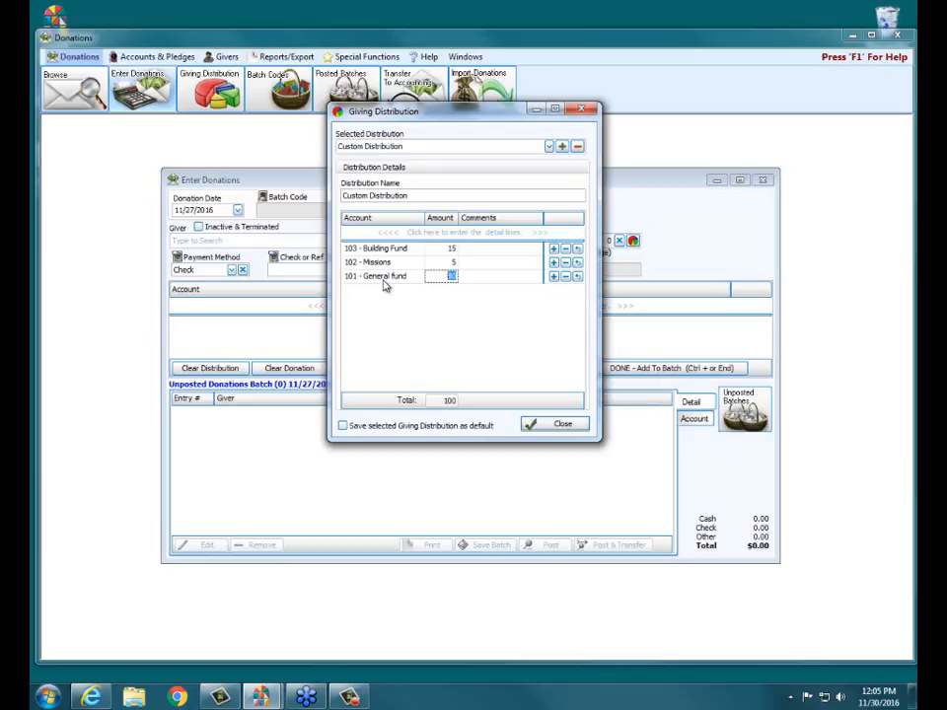
click(575, 429)
click(575, 429)
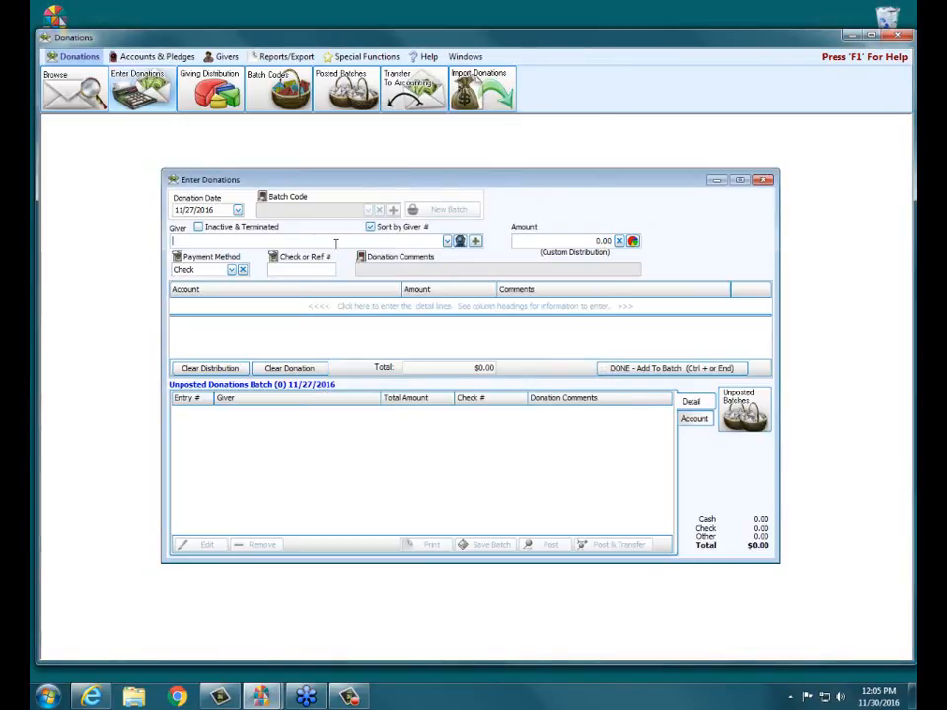
Step: Select a giver by giver number and enter a donation amount of 100 split by the custom distribution
text(5)
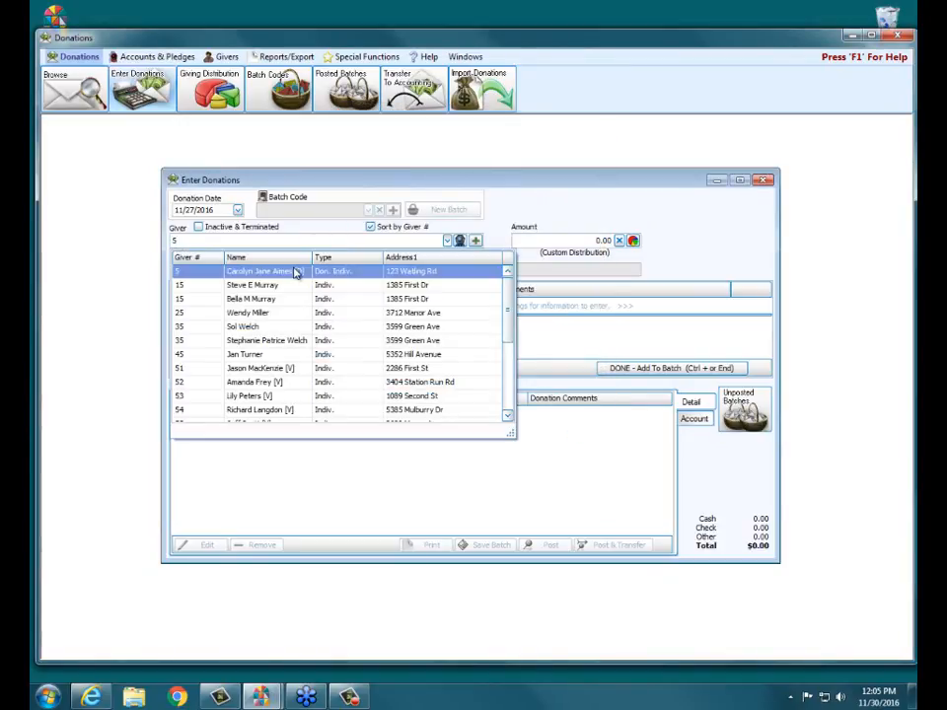
key(Tab)
text(100)
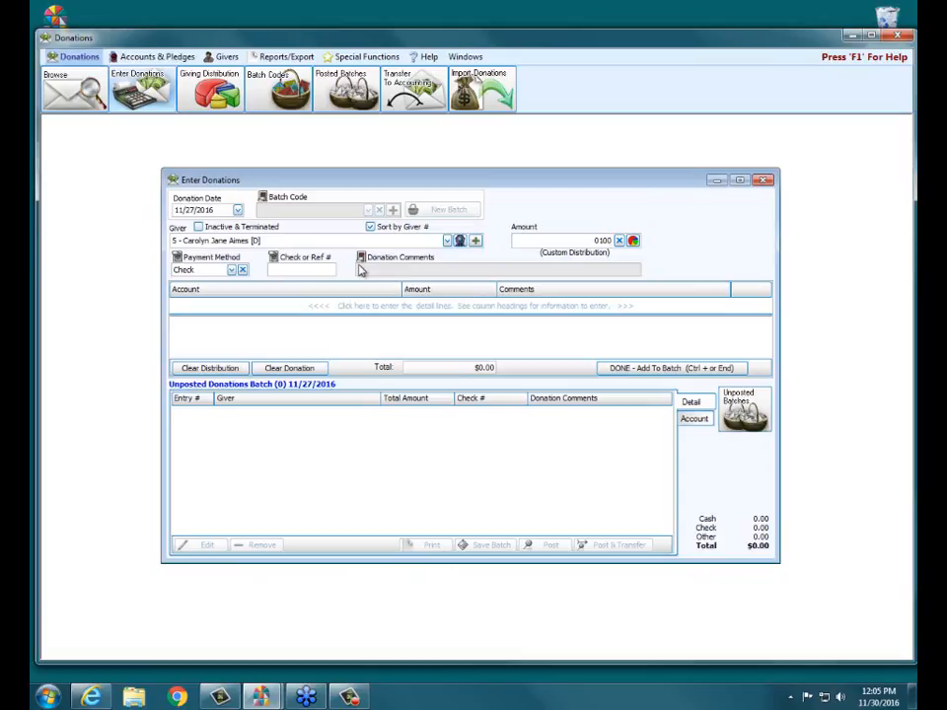
key(Tab)
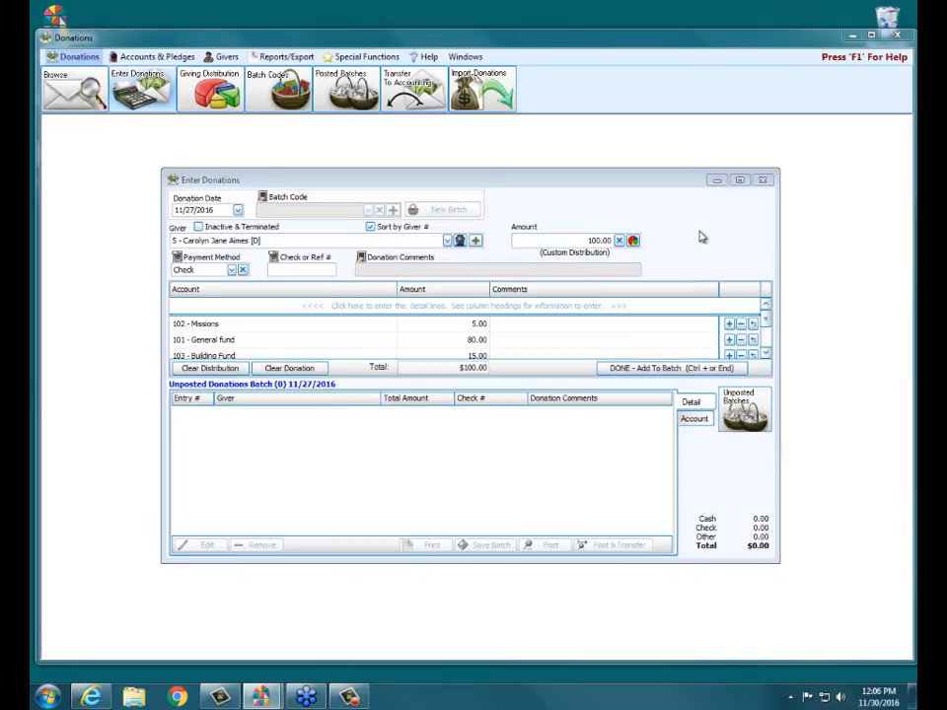
Step: Switch the giving distribution to Manual Distribution and clear the donation entry
click(619, 242)
click(632, 242)
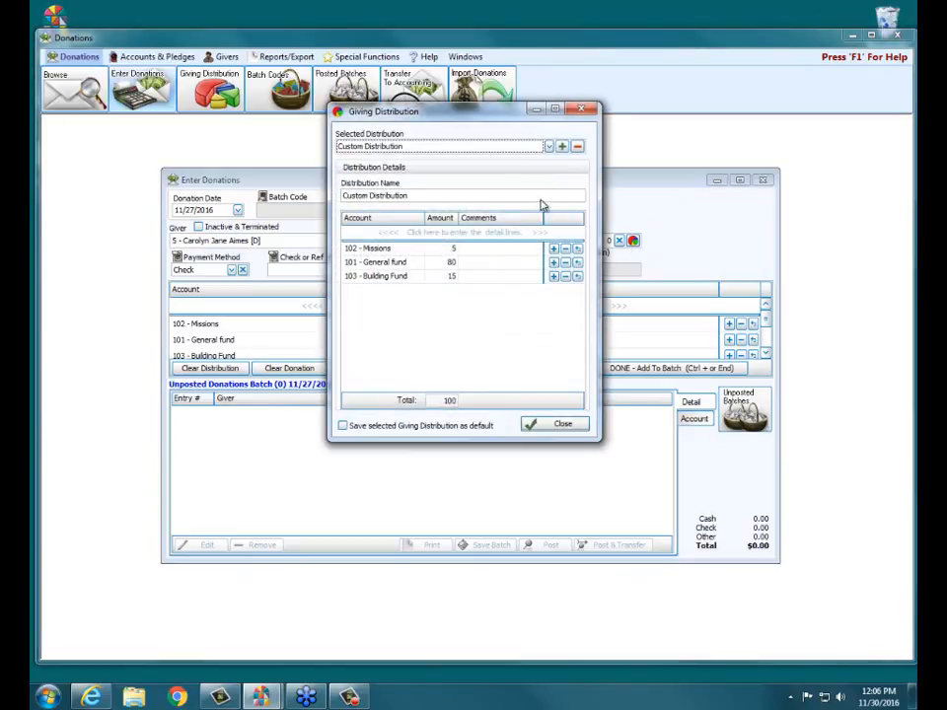
click(548, 146)
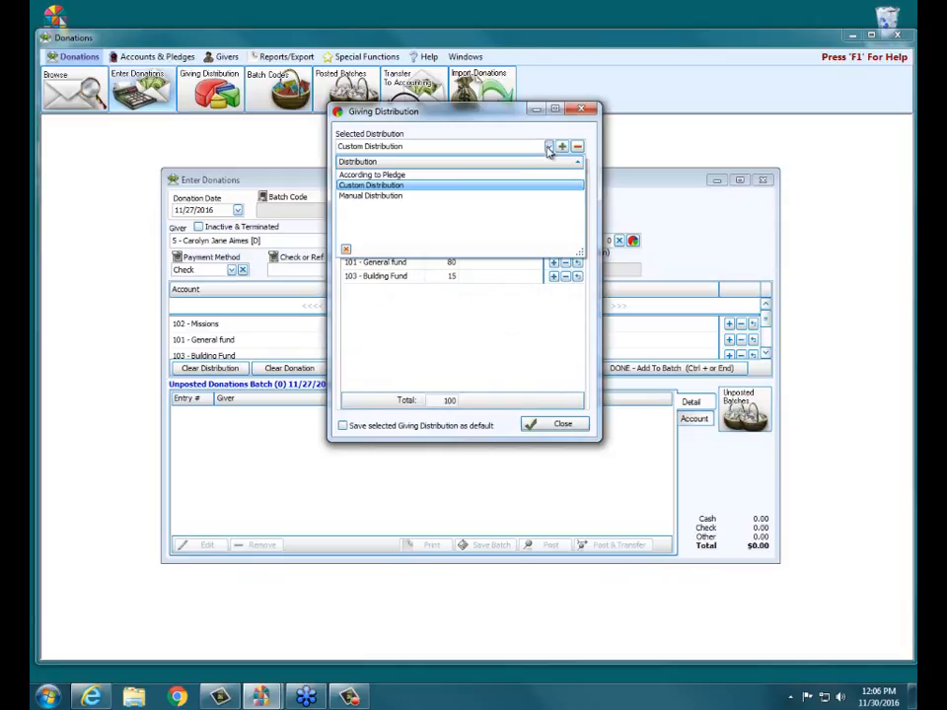
click(380, 194)
click(584, 428)
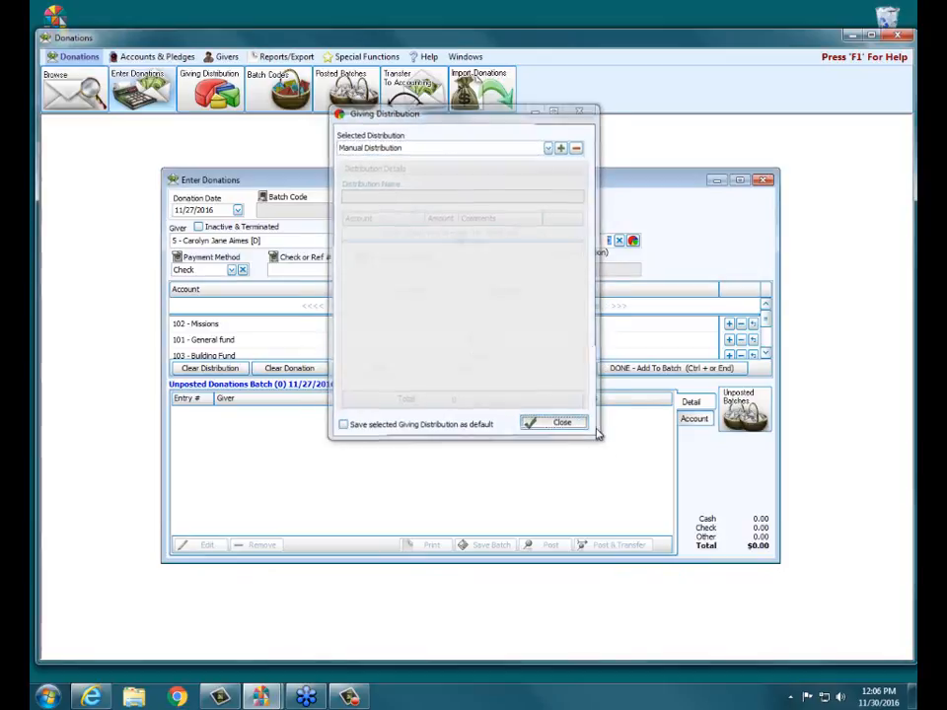
click(283, 369)
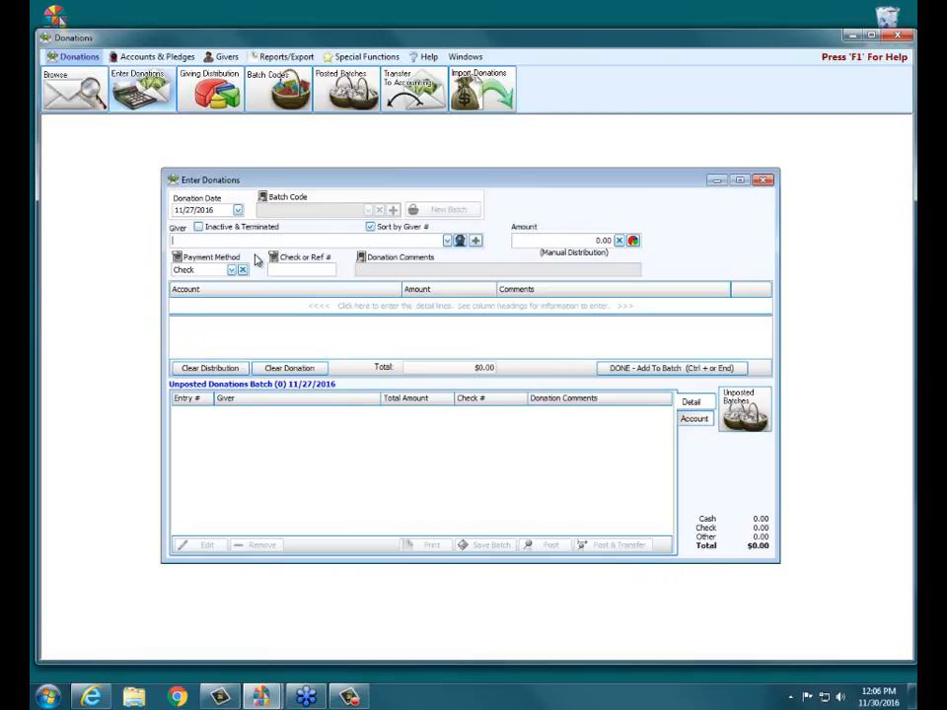
Step: Select the same giver by number and enter a 100 donation to 101 - General fund with check number 1254
text(5)
key(Return)
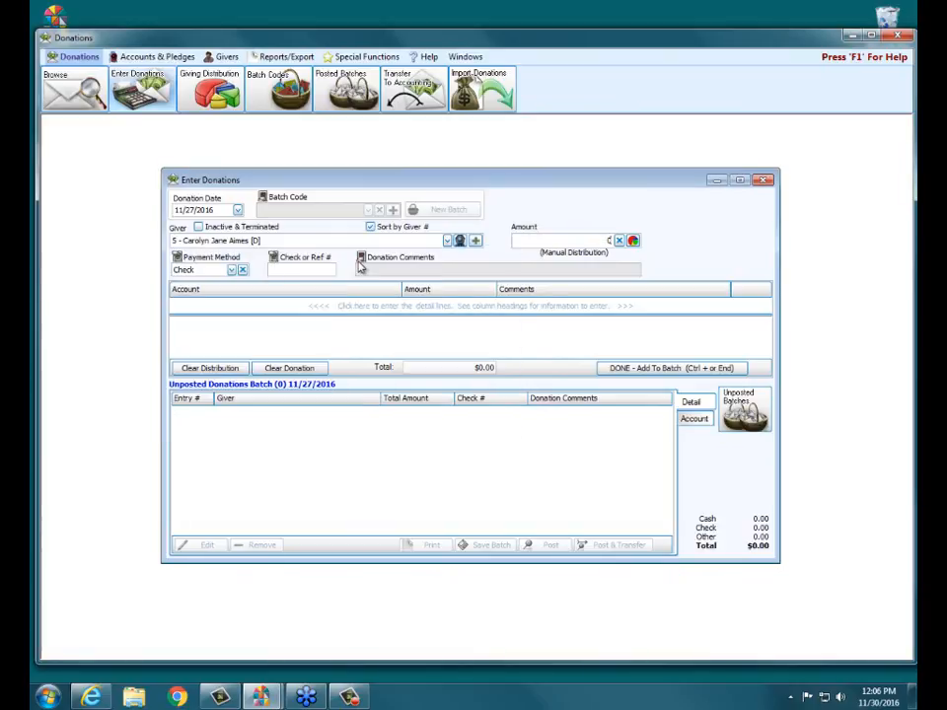
text(100)
key(Return)
key(Return)
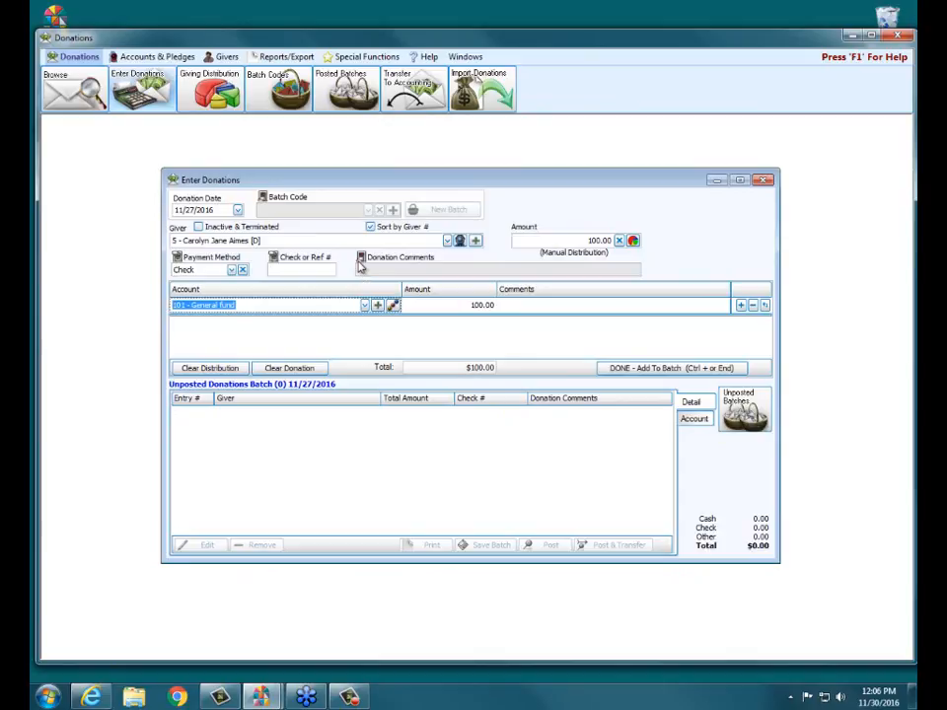
click(280, 272)
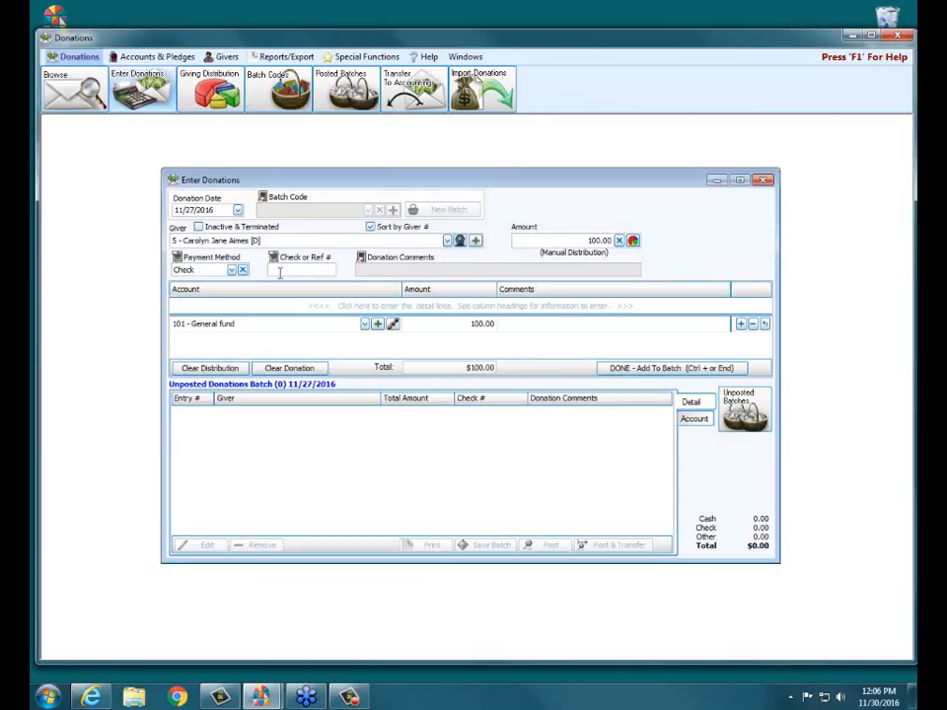
text(1254)
Step: Move 108 - Christmas up to directly below 101 - General fund in the giving account order and accept it
click(147, 59)
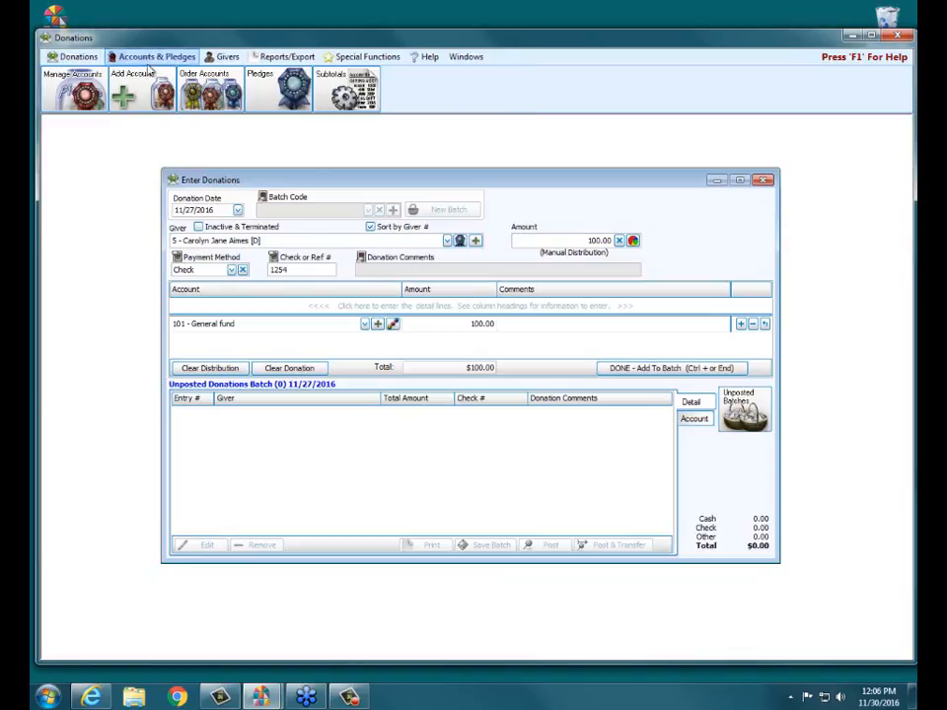
click(148, 71)
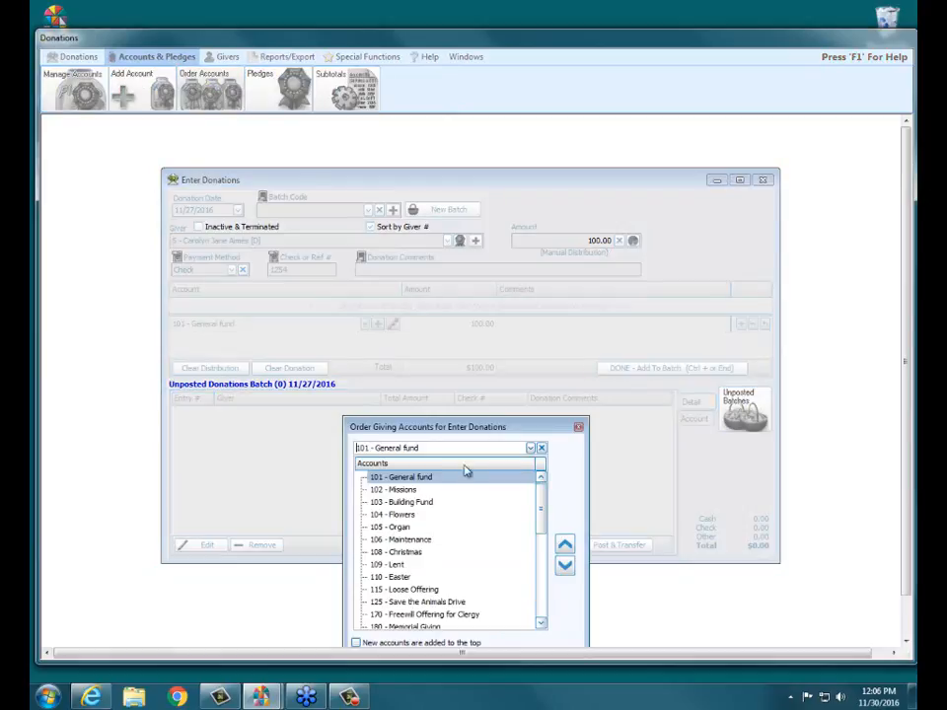
drag(460, 426, 458, 277)
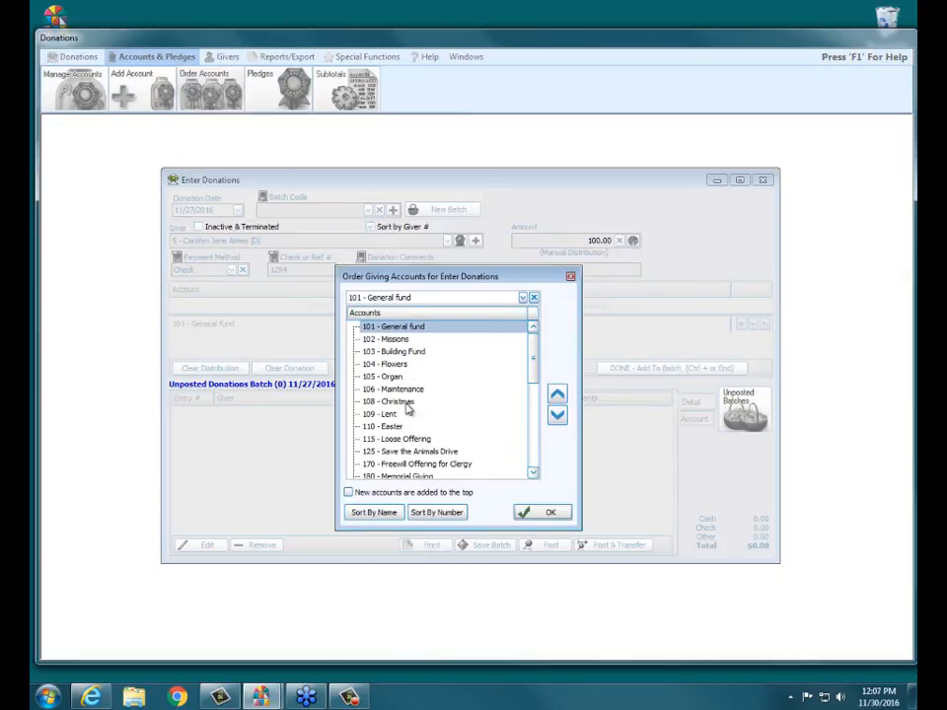
click(468, 402)
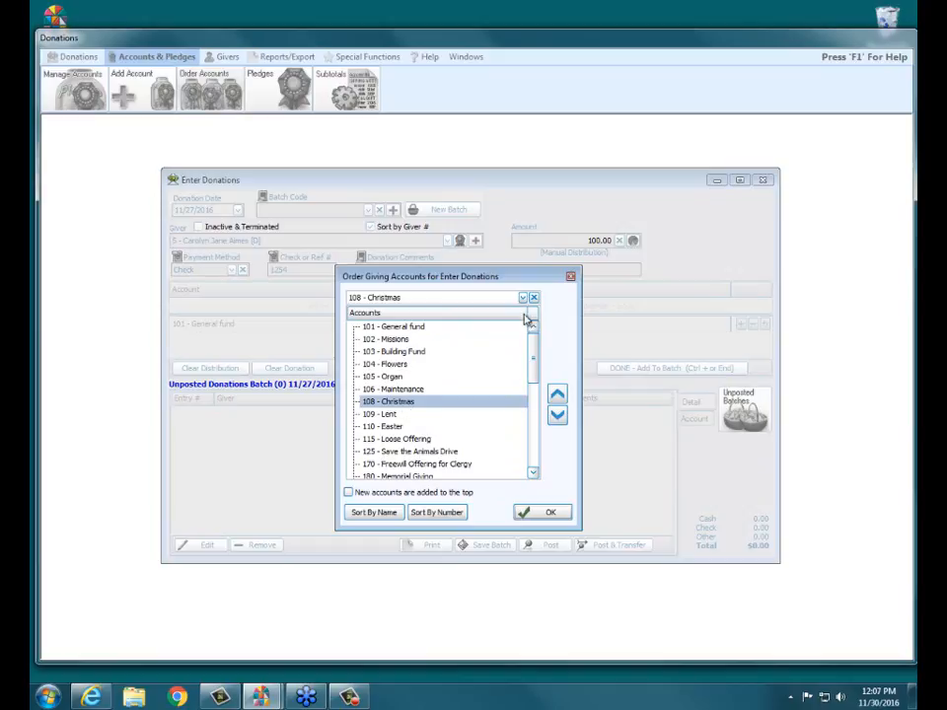
click(558, 394)
click(558, 395)
click(558, 395)
click(558, 395)
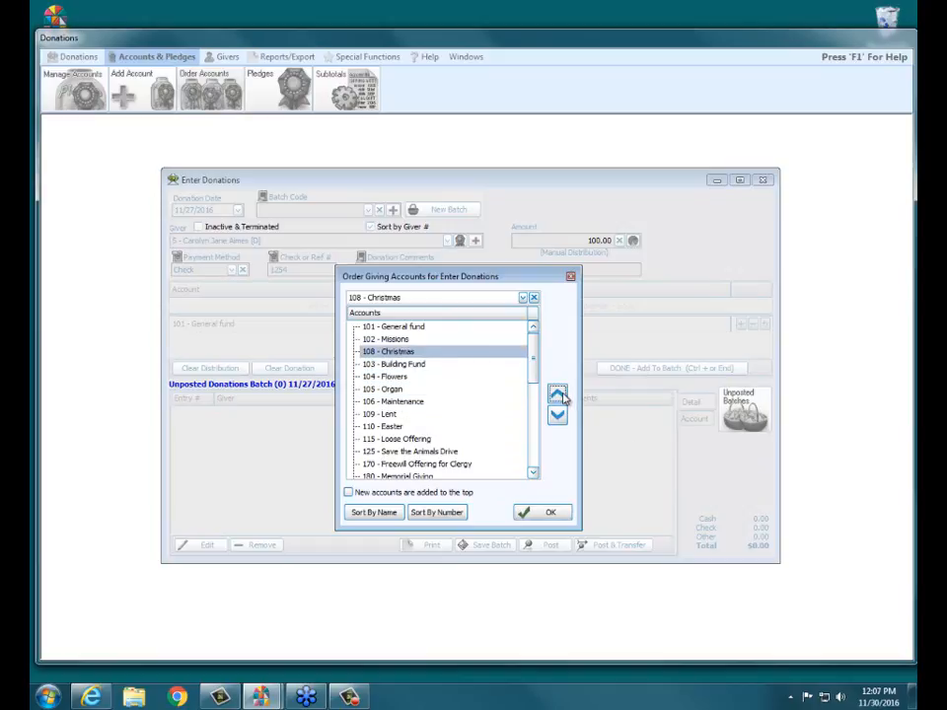
click(558, 395)
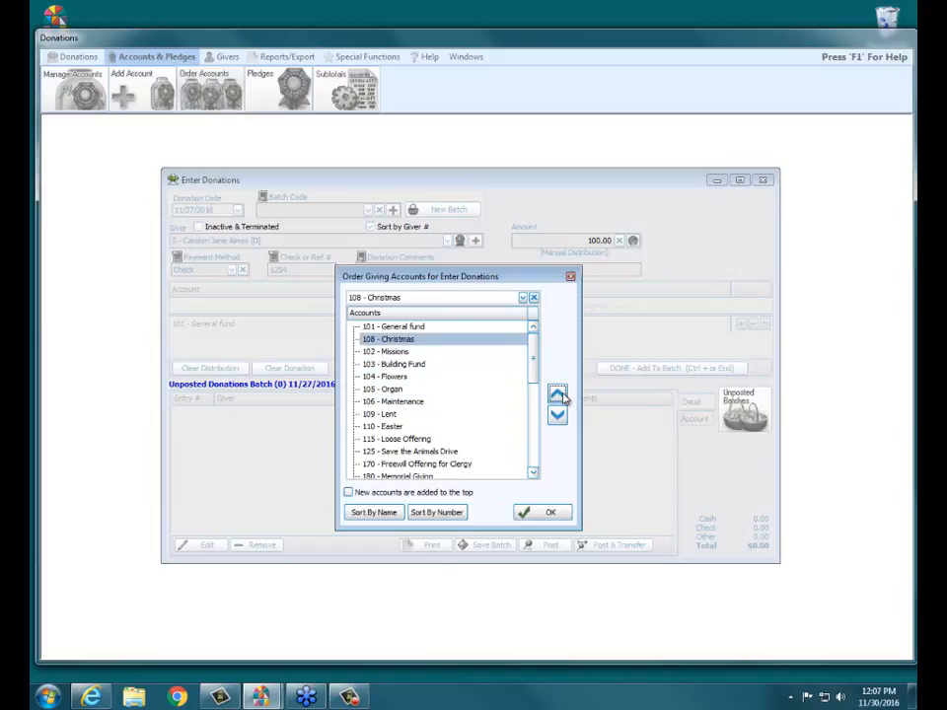
click(545, 513)
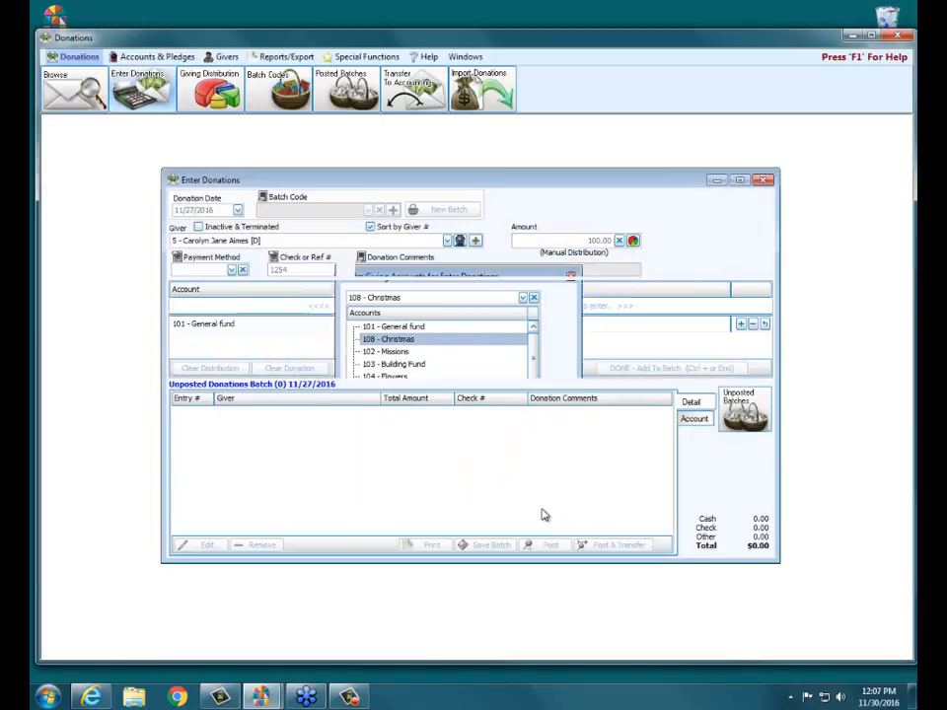
Step: Check the account order on the donation's detail line, removing and re-adding the 101 - General fund line for 100.00
click(365, 325)
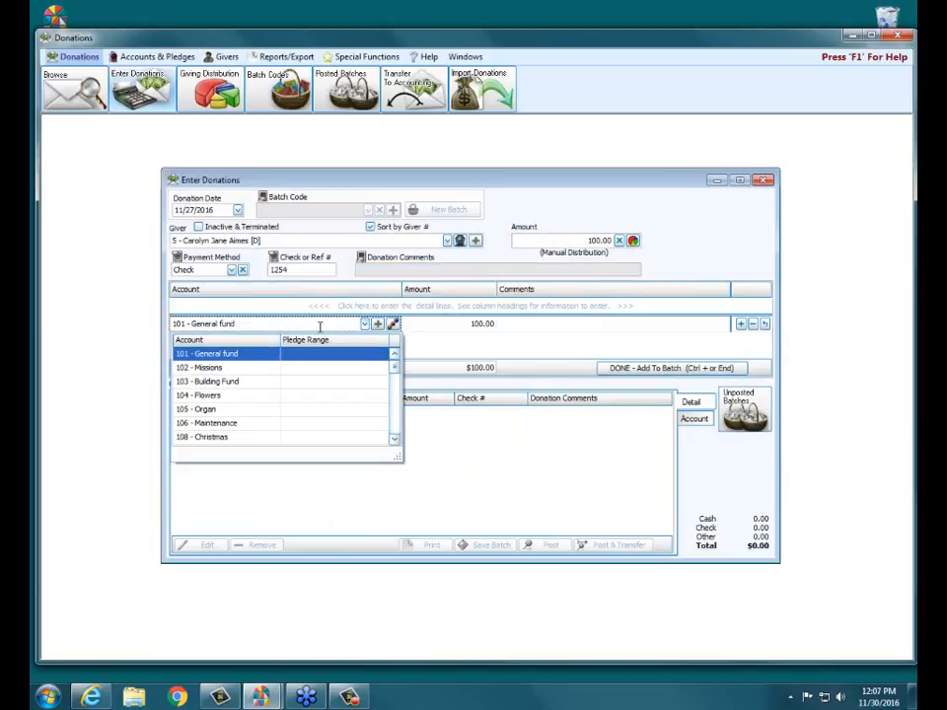
click(750, 324)
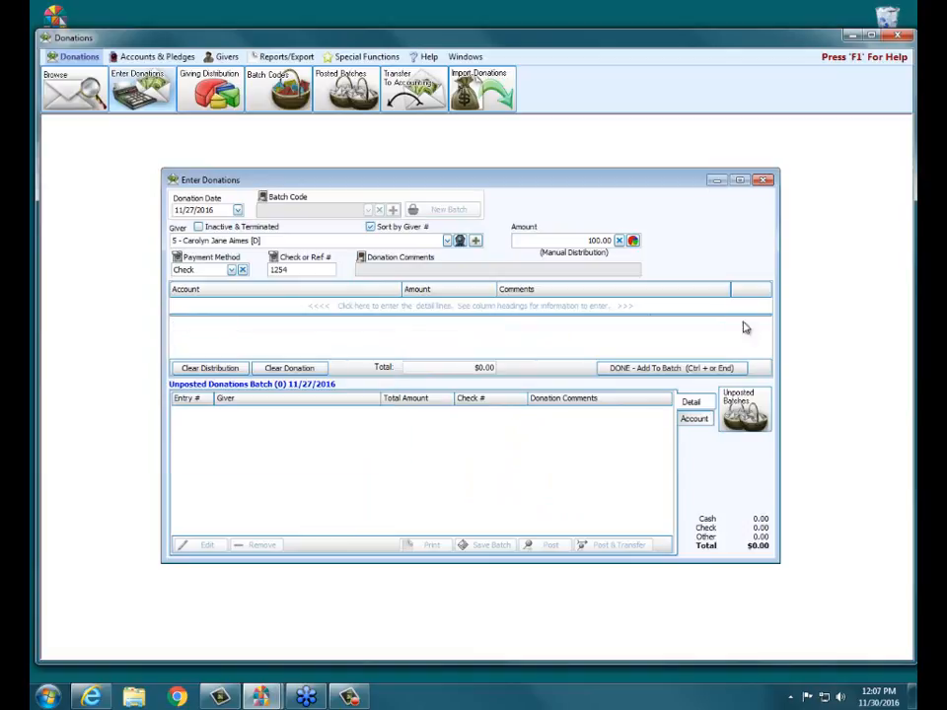
click(375, 305)
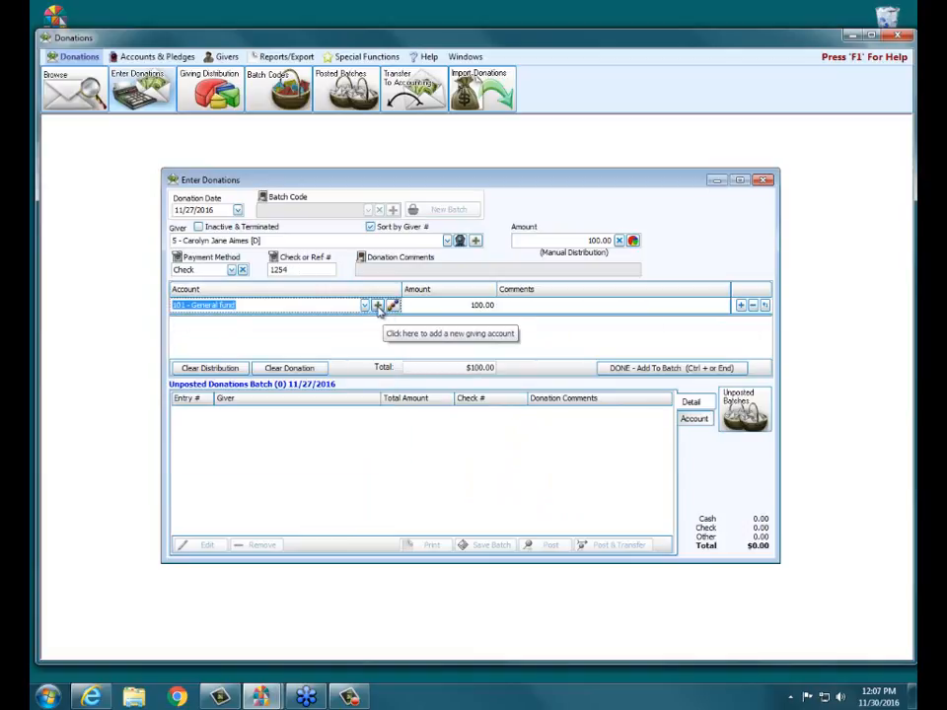
click(365, 306)
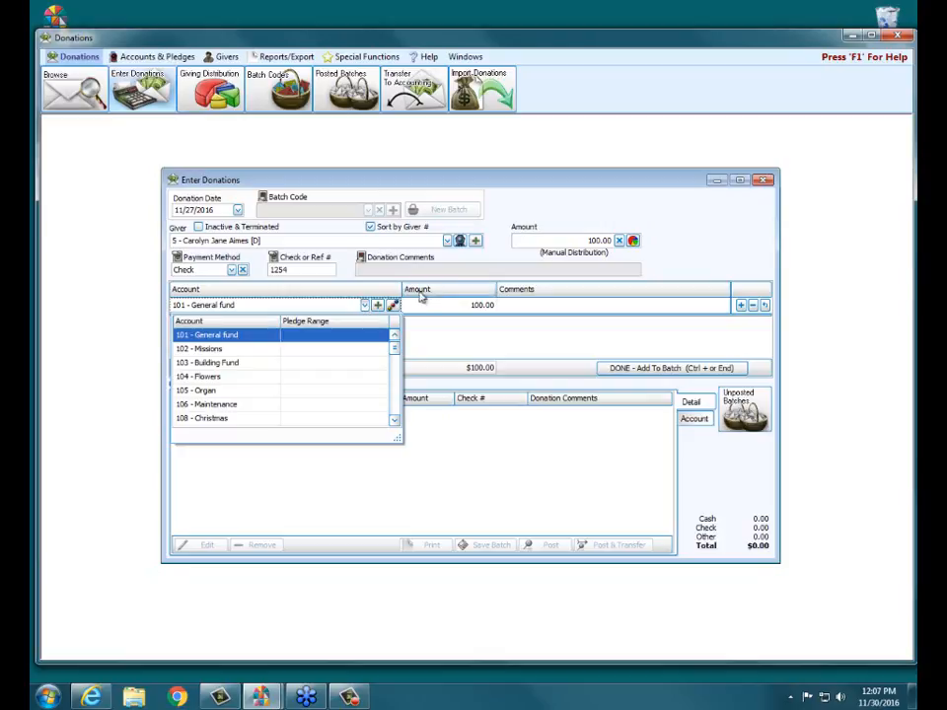
click(573, 331)
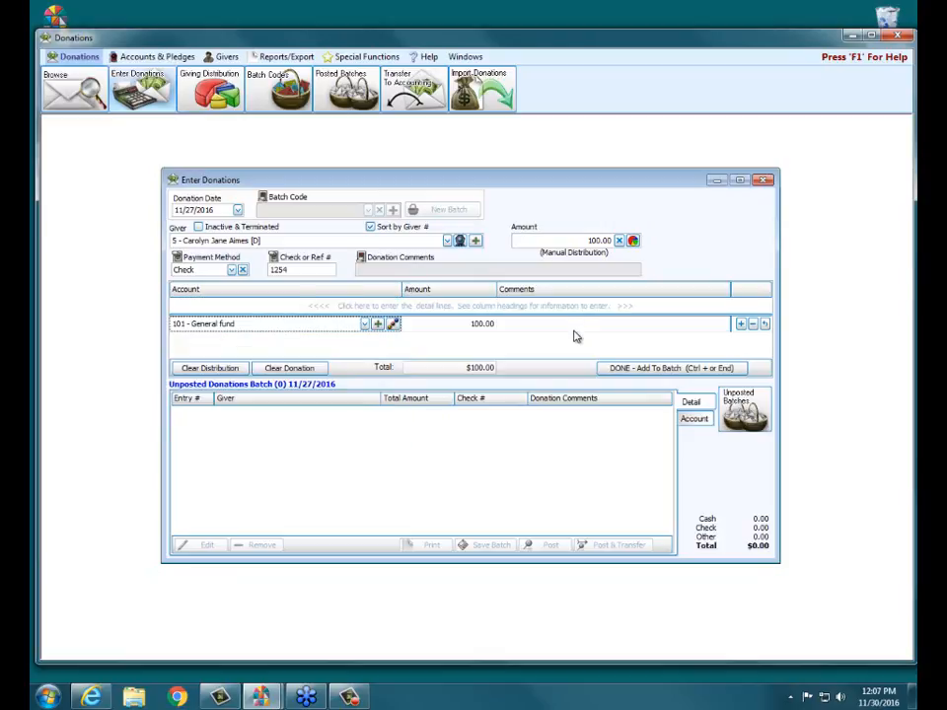
Step: Start a new giving account from the donation line with ID 170 and the name Freewill Offering for Clergy
click(379, 327)
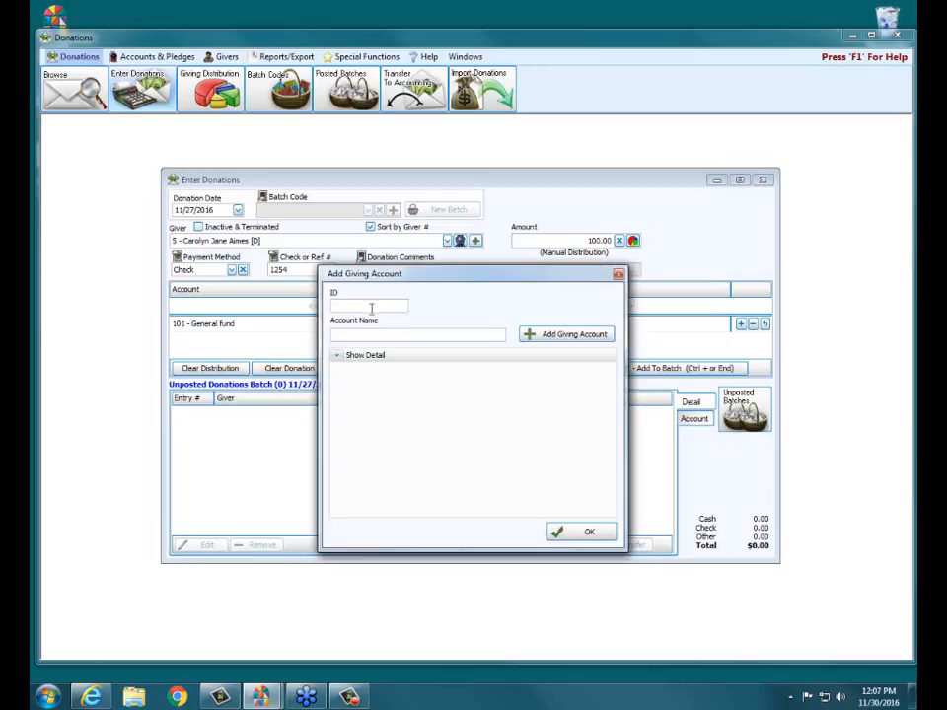
text(170)
click(363, 334)
text(Freewill G)
text(ffering for Clergy)
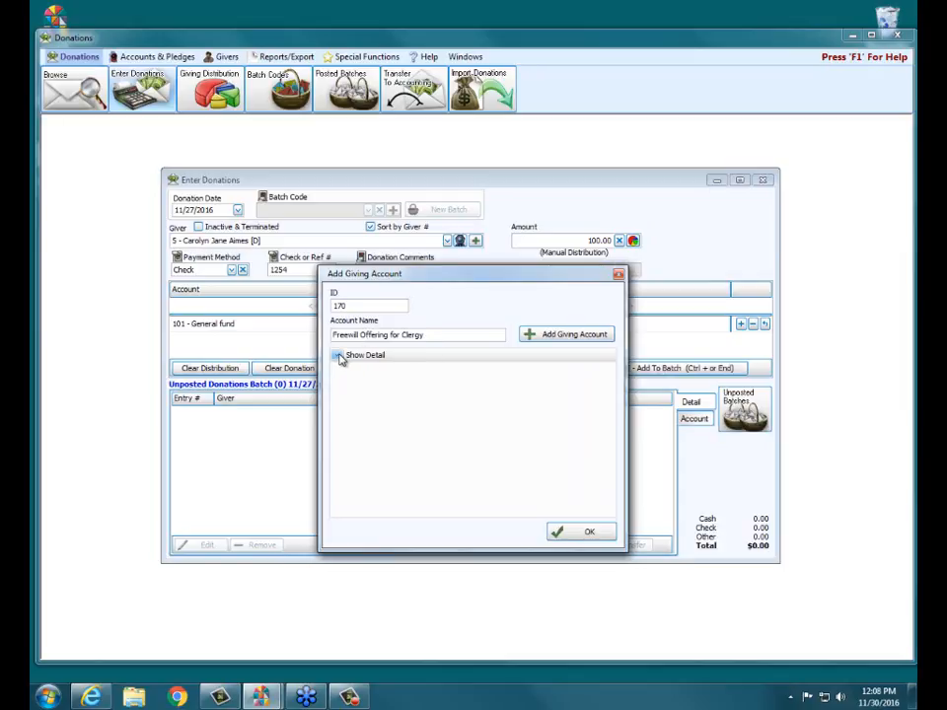
Step: Expand the new giving account's details and examine the statement, tax-deductible, pledge, default frequency and comments options
click(340, 357)
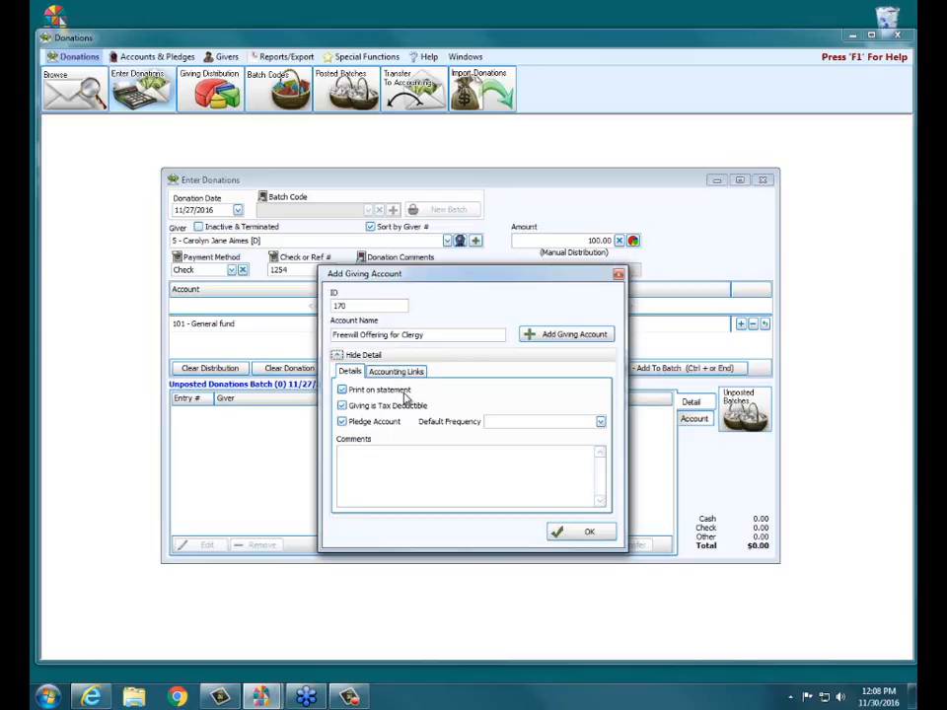
click(342, 391)
click(343, 423)
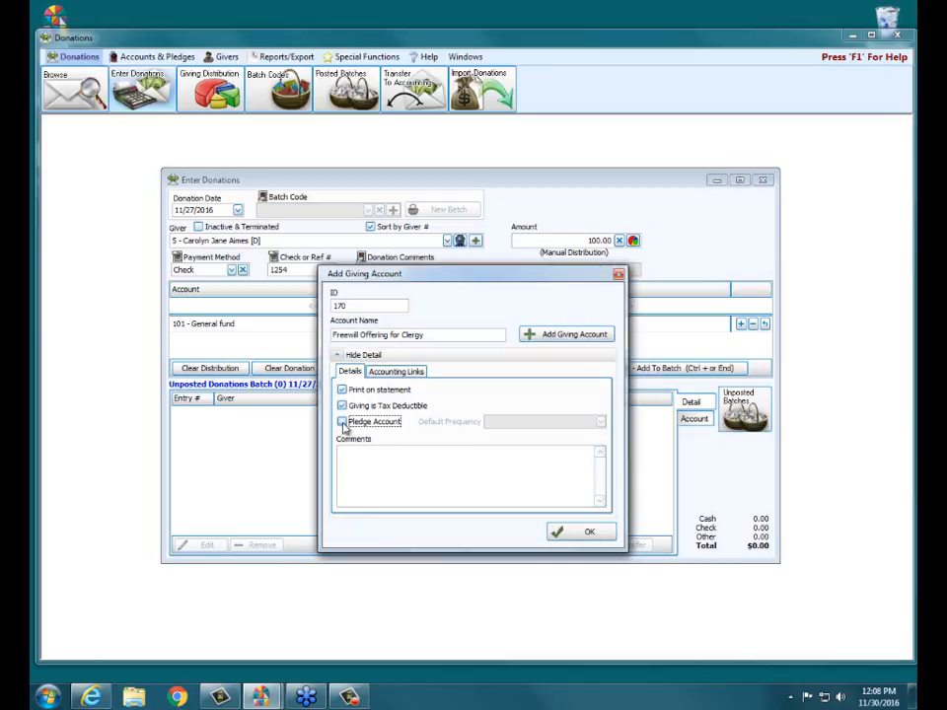
click(343, 424)
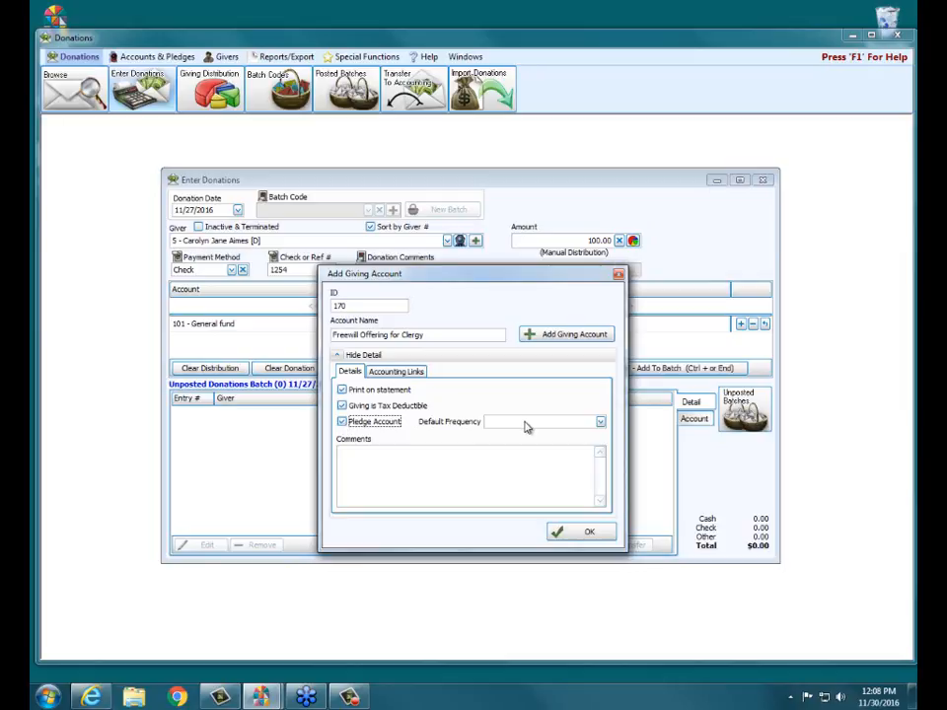
click(600, 422)
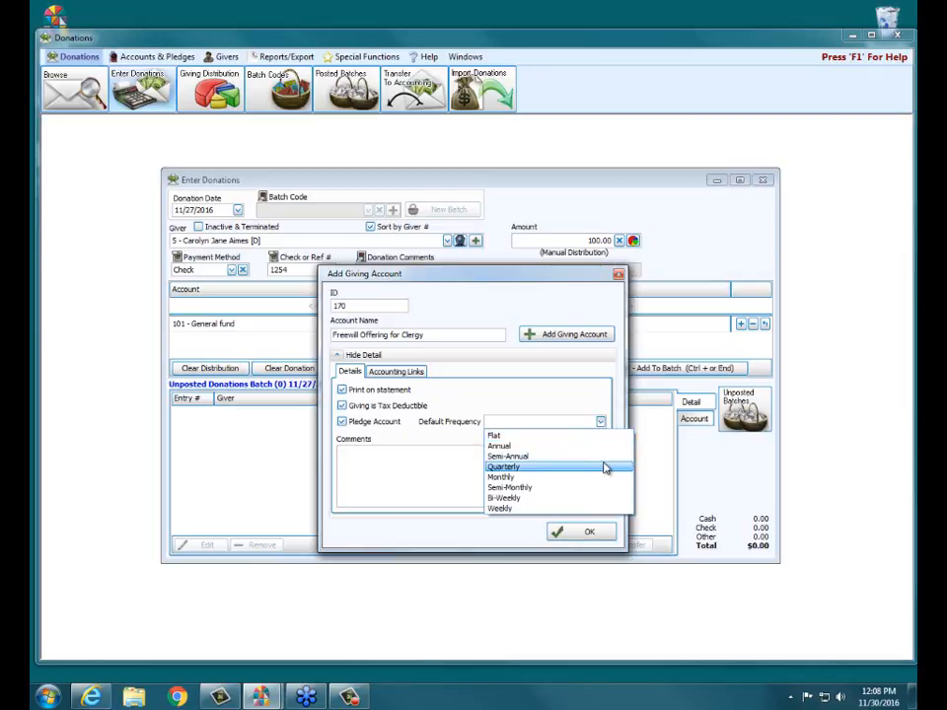
click(605, 386)
click(357, 472)
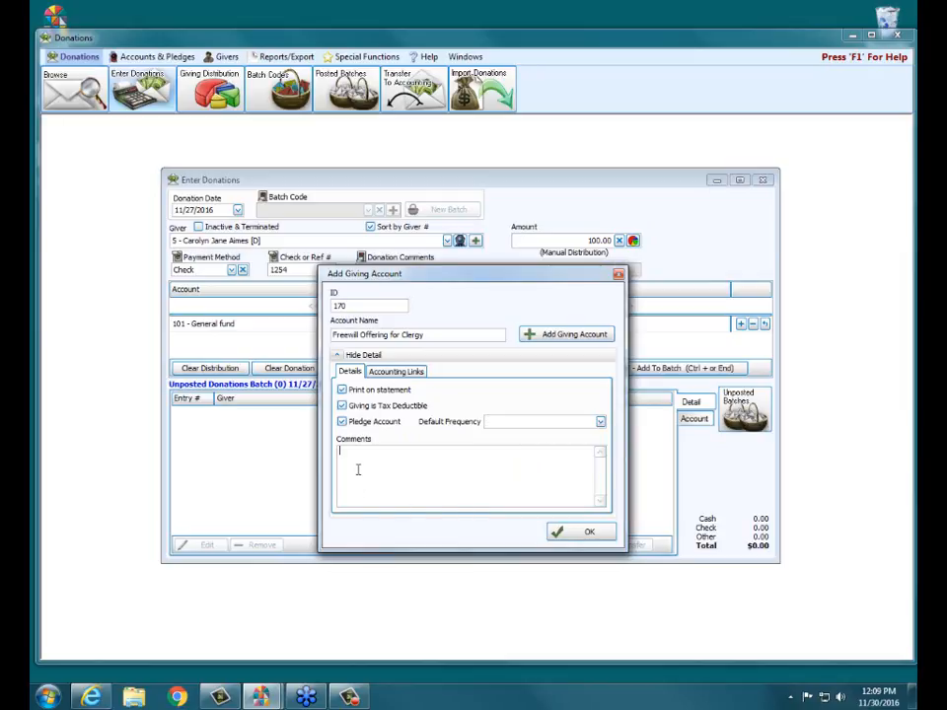
Step: Link the new giving account to debit account 1.10.100 - Huntington Bank Checking and credit account 2.25.999 - Freewill Offering for Clergy
click(388, 379)
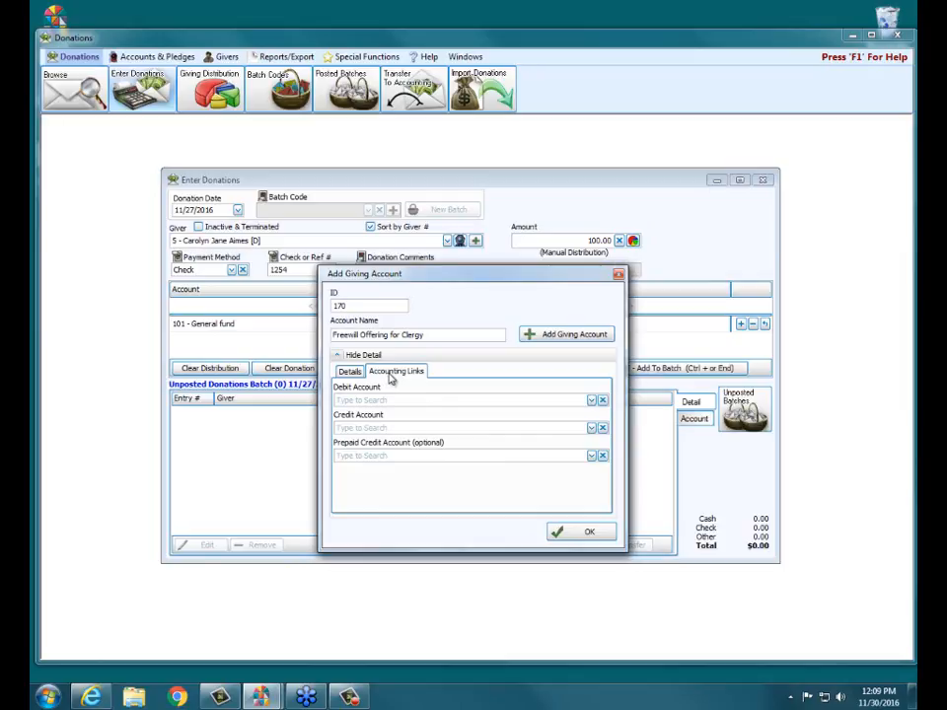
click(591, 400)
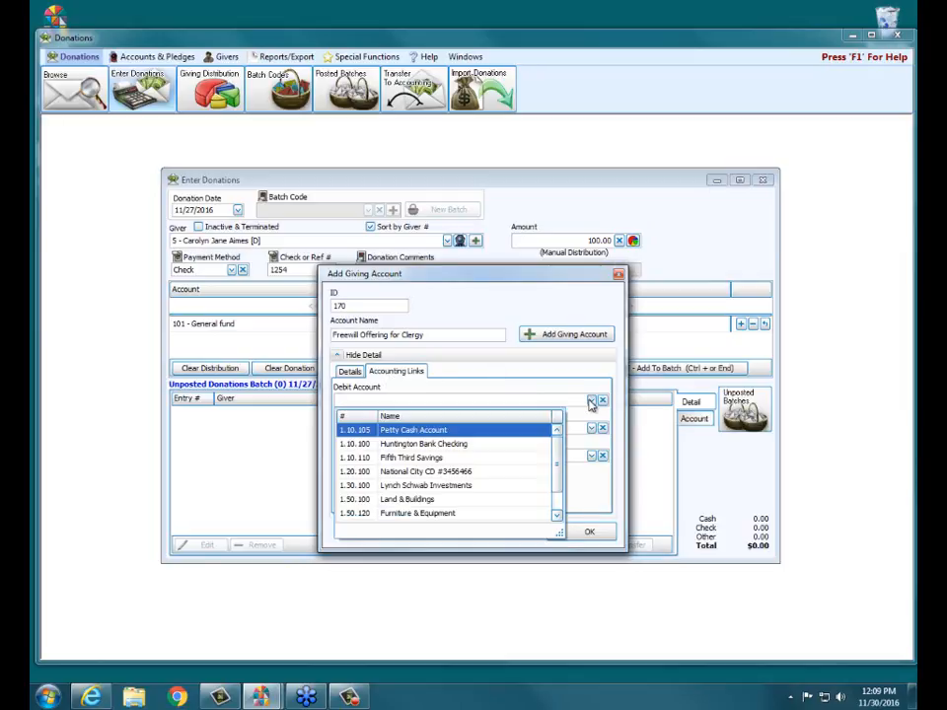
click(468, 444)
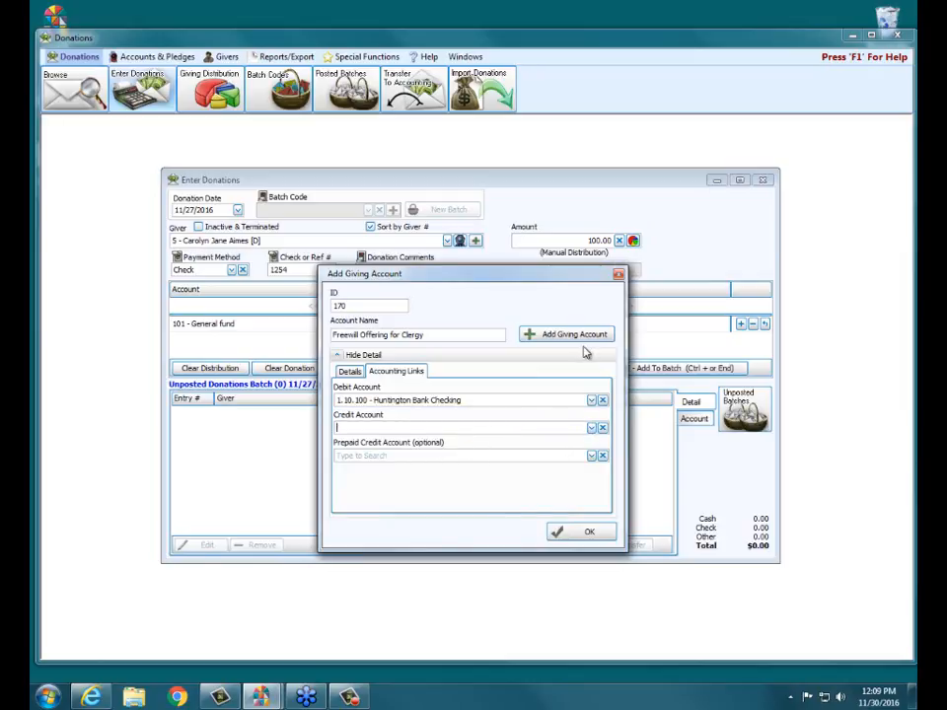
text(225)
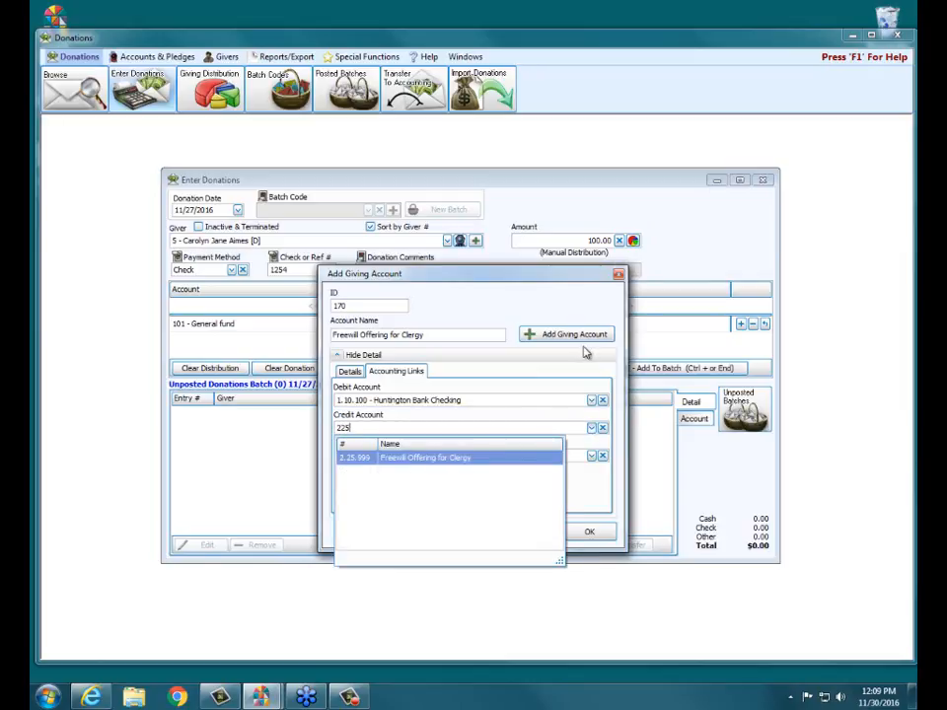
key(Tab)
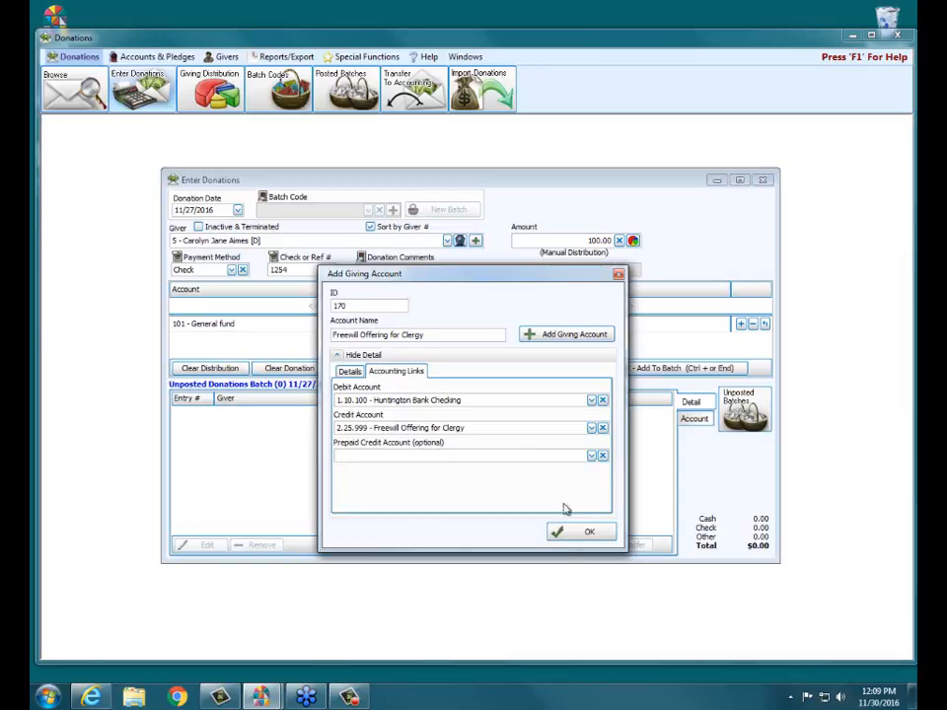
Step: Try to save the giving account with its existing ID, and again with the ID changed to 190
click(571, 535)
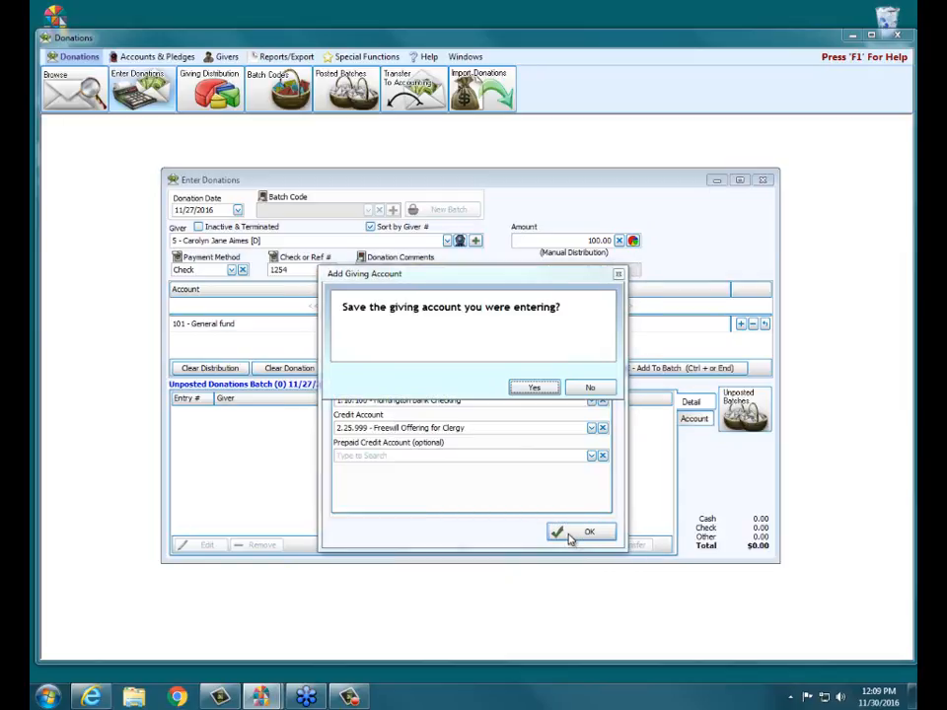
click(534, 389)
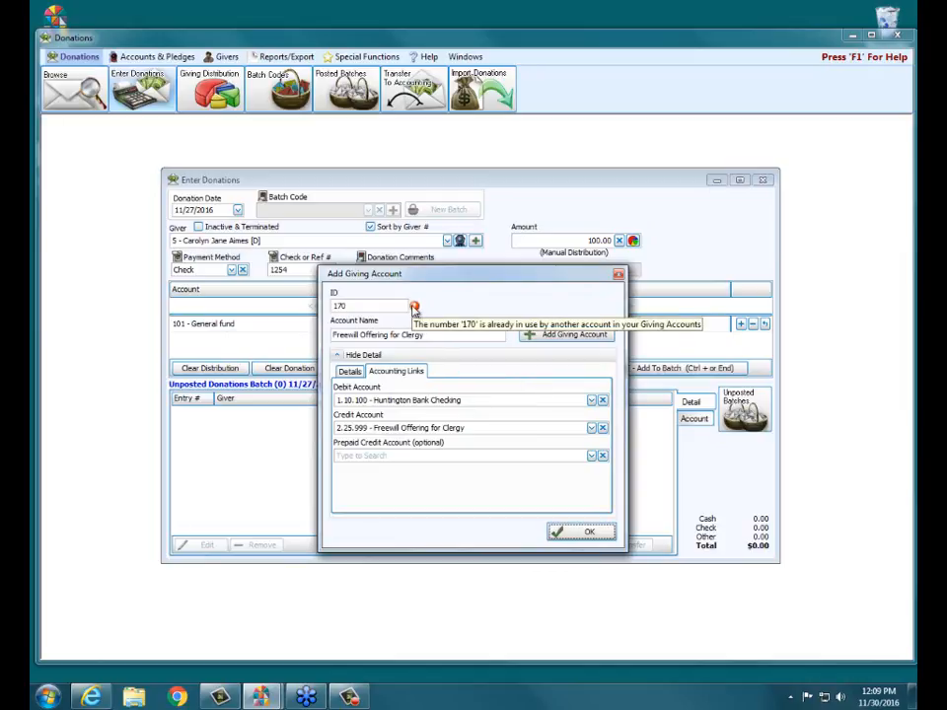
text(190)
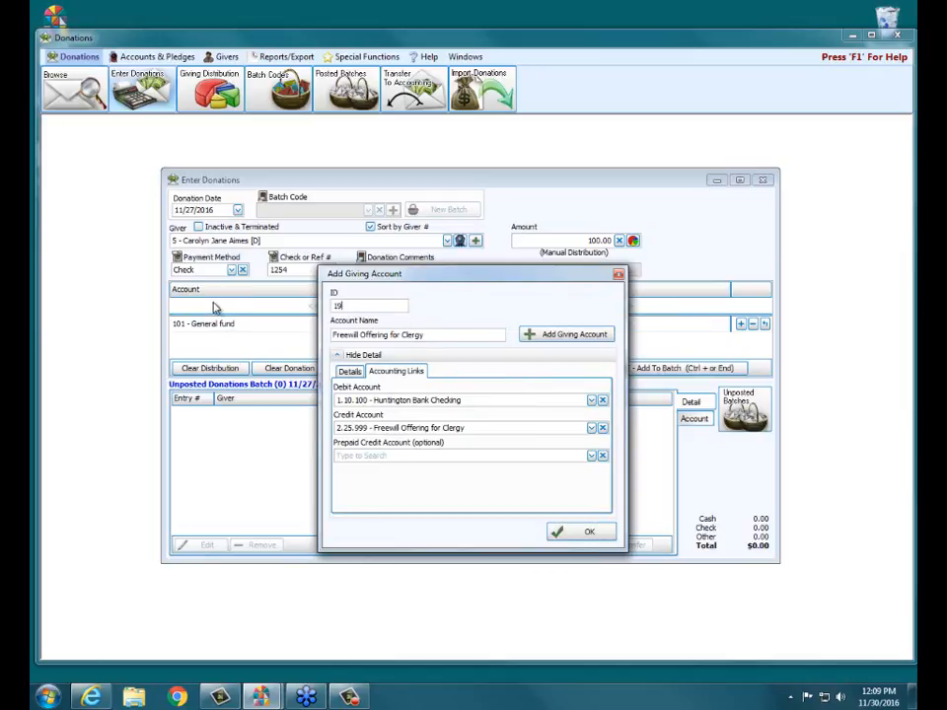
click(556, 538)
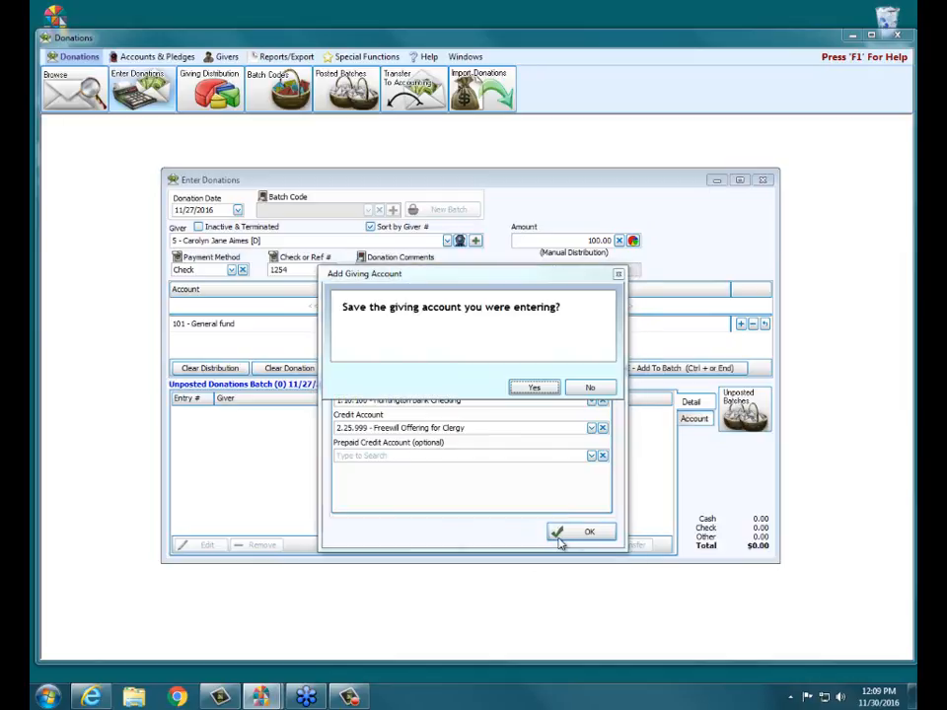
click(536, 387)
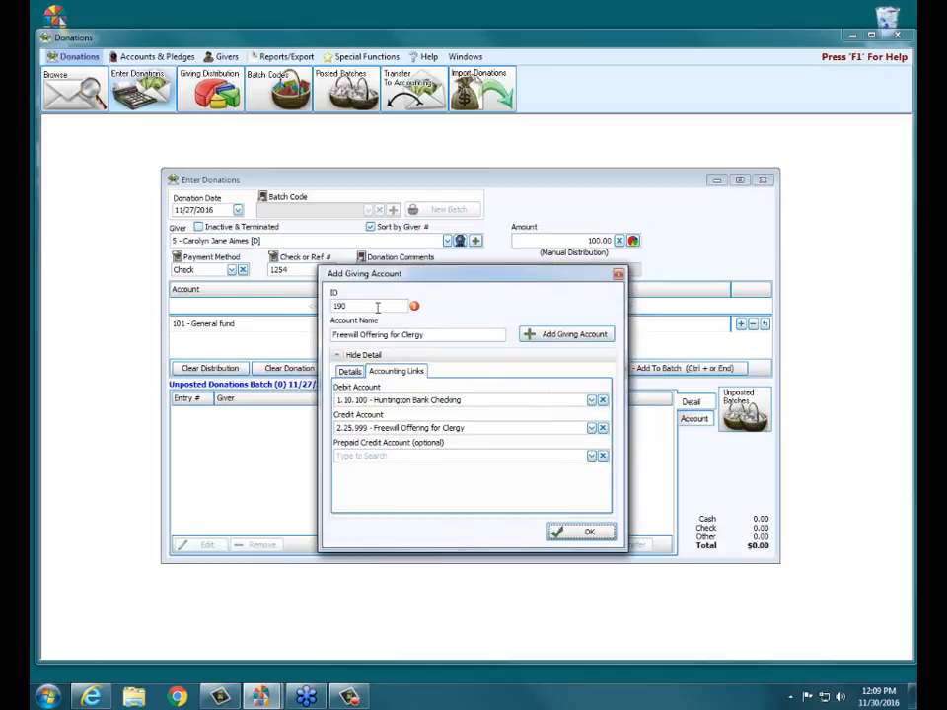
Step: Set the giving account's ID to 9874 and its name to Freewill Clergy
text(9874)
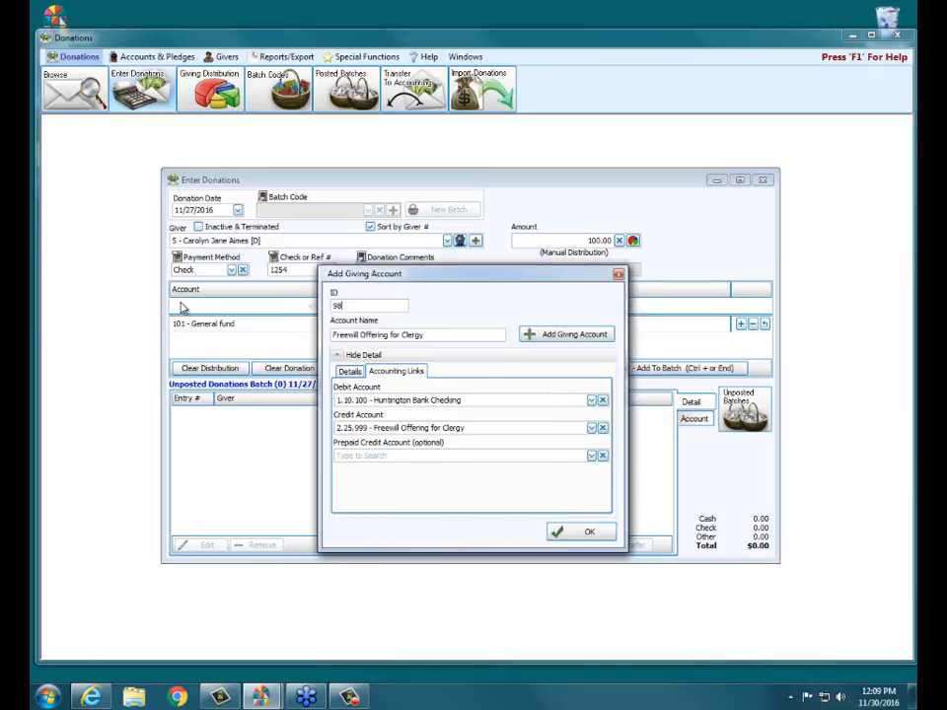
click(574, 337)
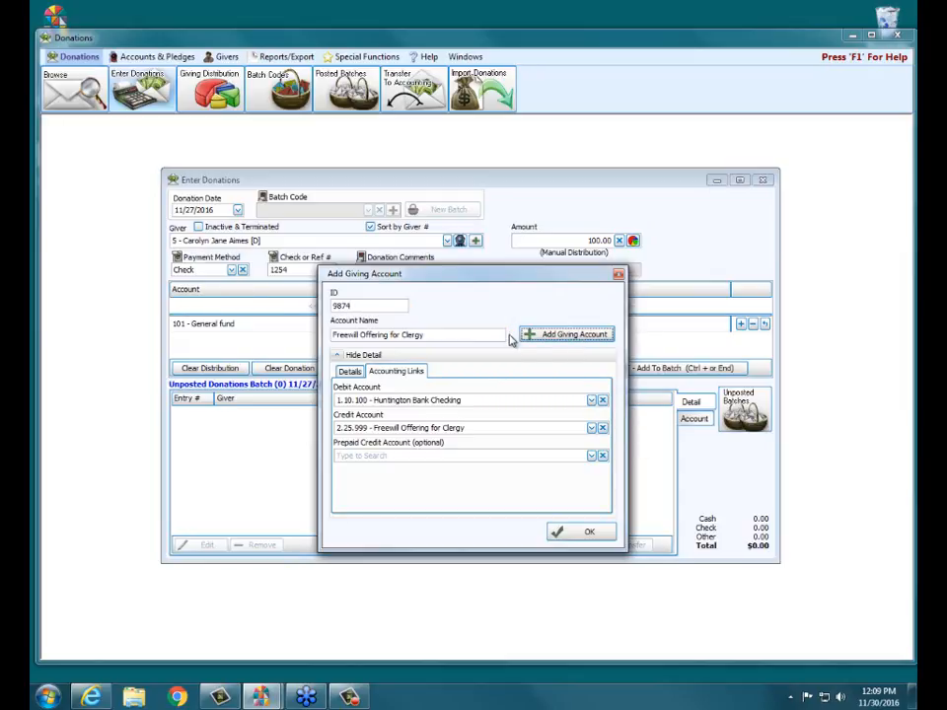
mouse_move(512, 337)
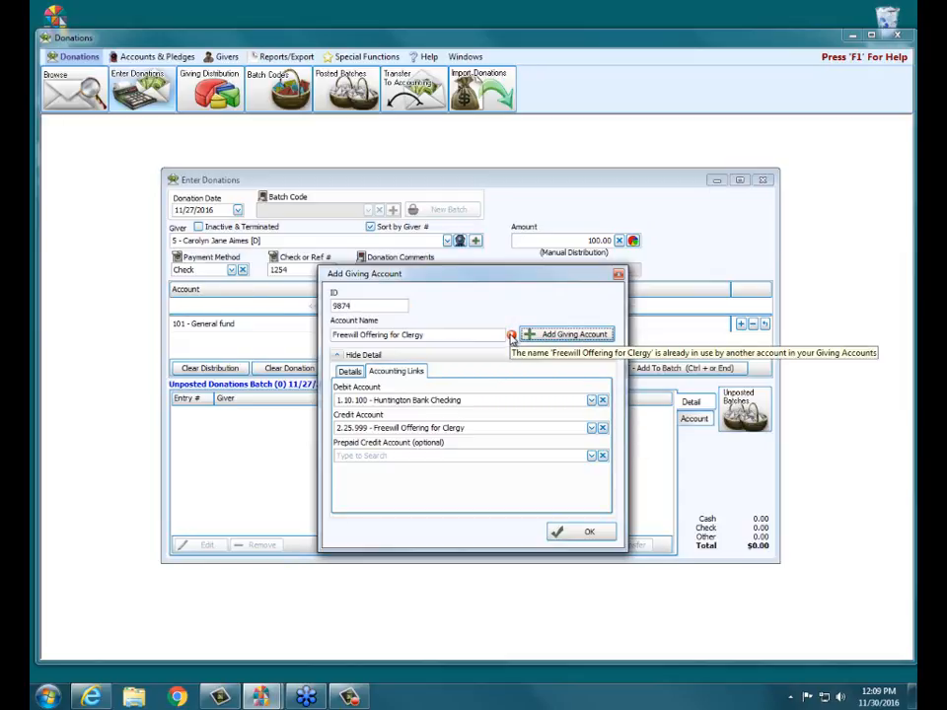
click(435, 335)
key(ctrl+a)
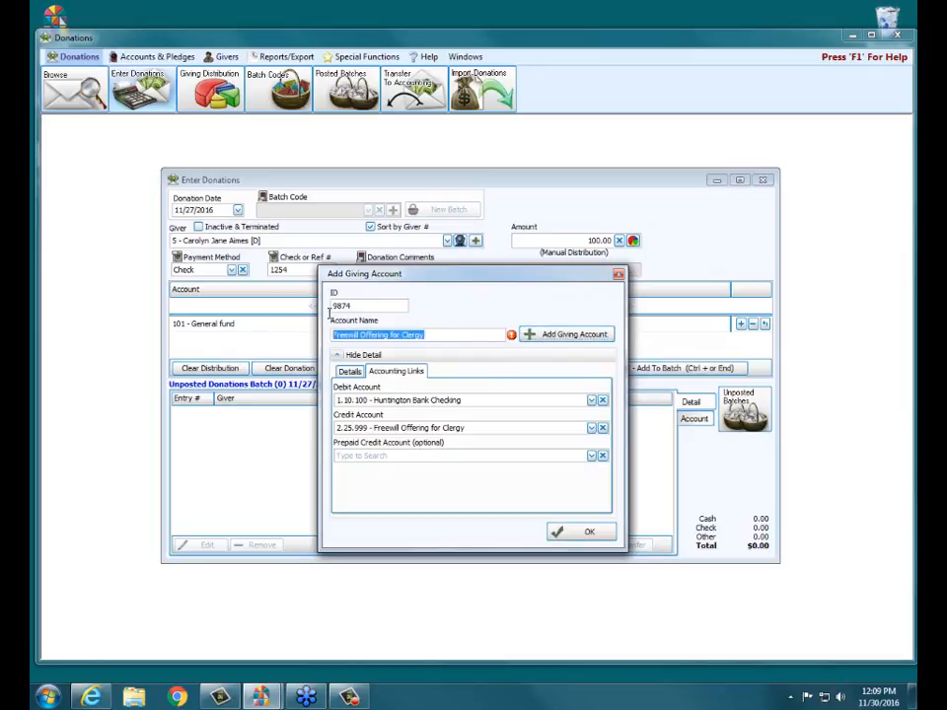
key(BackSpace)
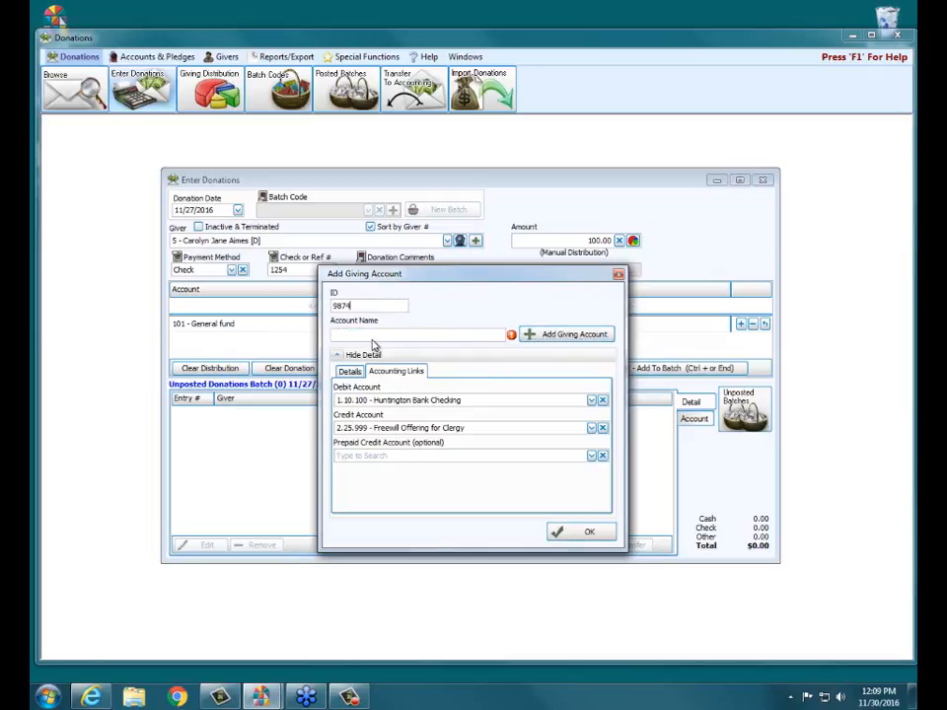
text(Freewill Clergy)
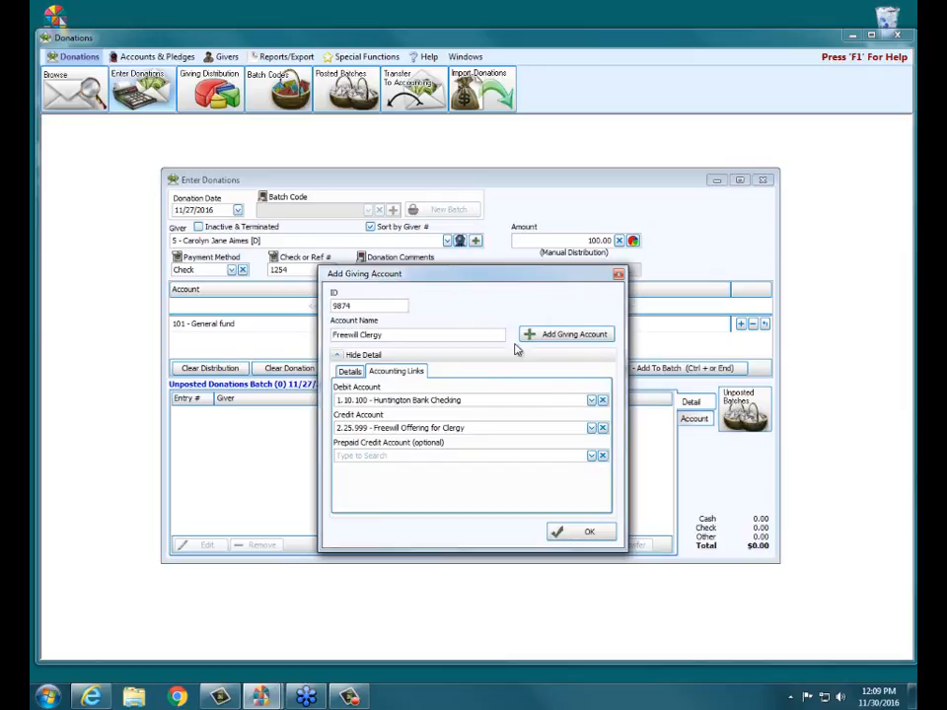
Step: Add the Freewill Clergy giving account, finish adding accounts and clear the current donation
click(572, 336)
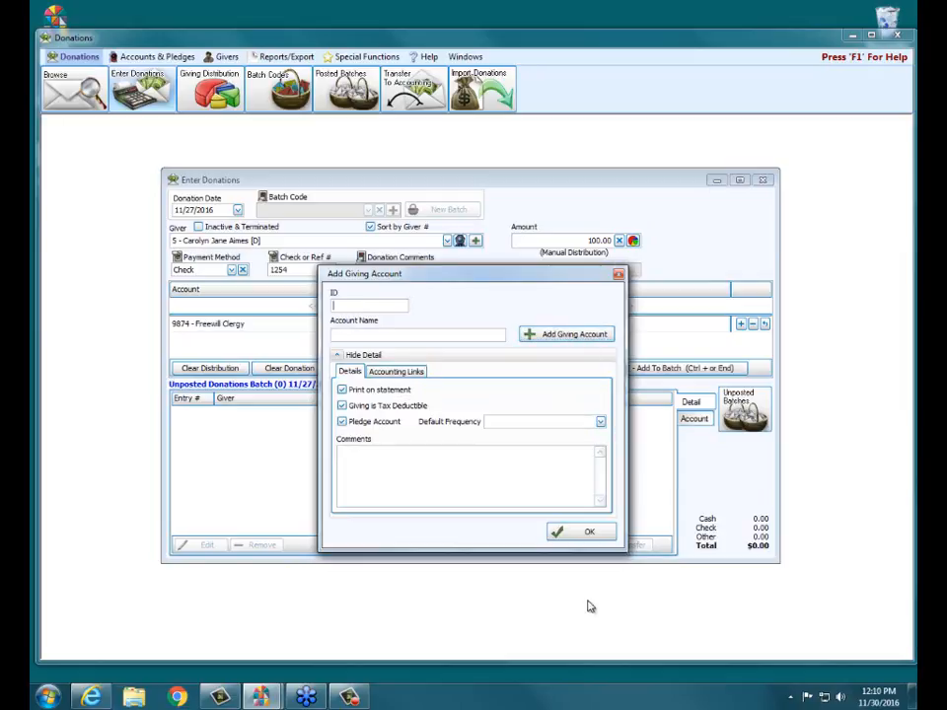
click(591, 534)
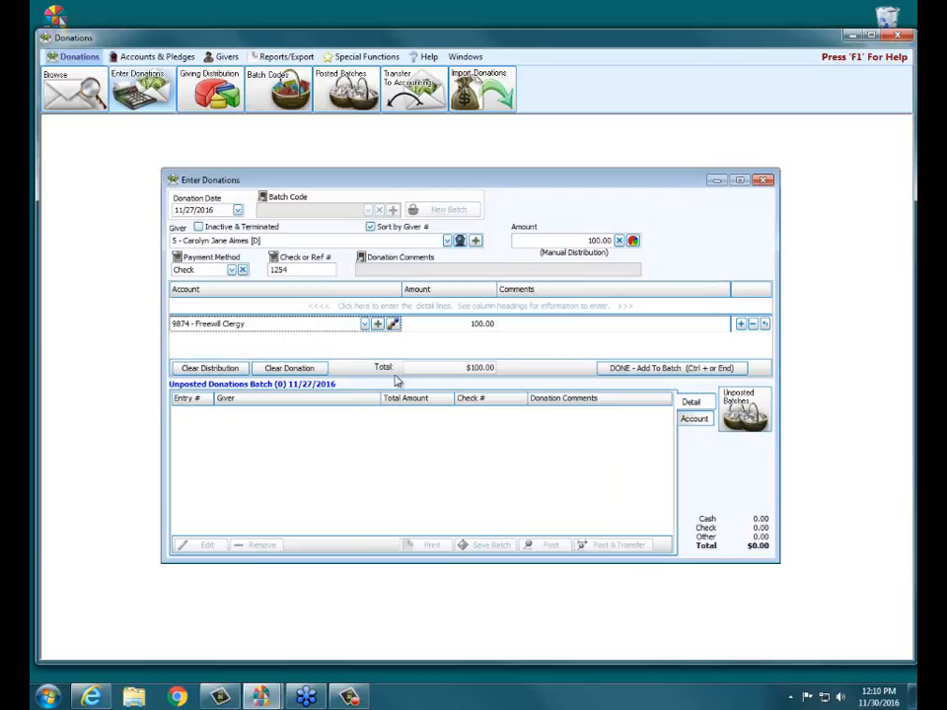
click(295, 371)
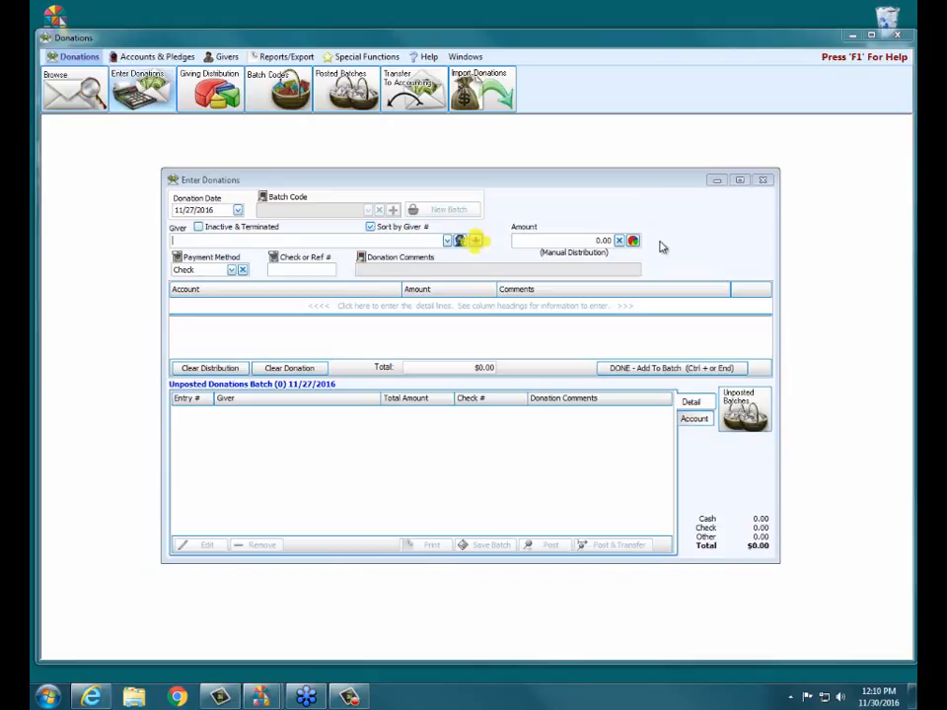
Step: Start adding a visitor as a giver in a new family and enter the family's mailing label
click(476, 240)
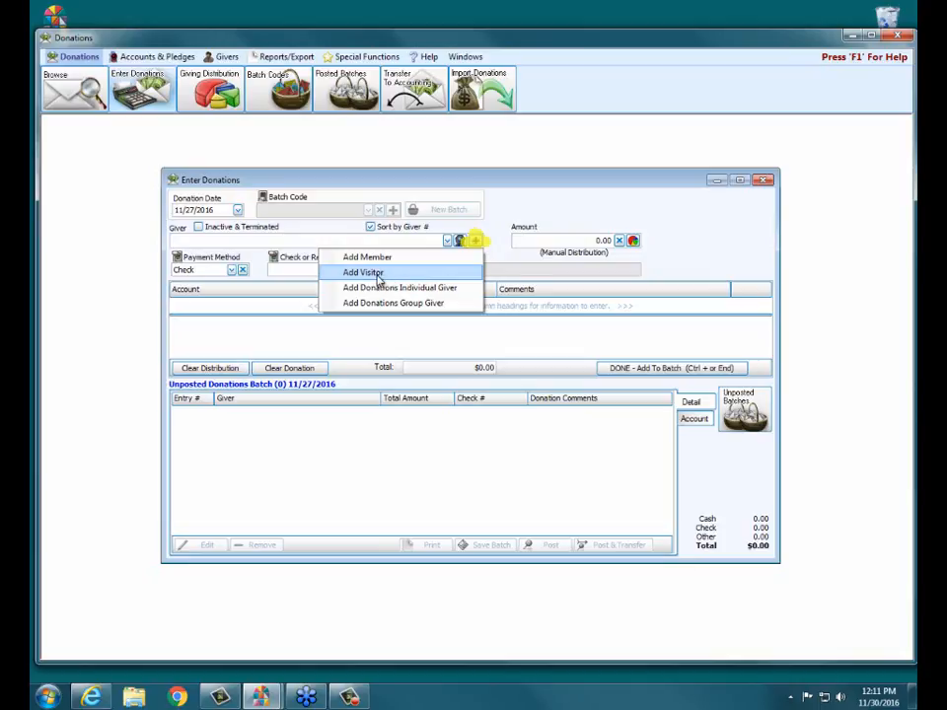
click(377, 276)
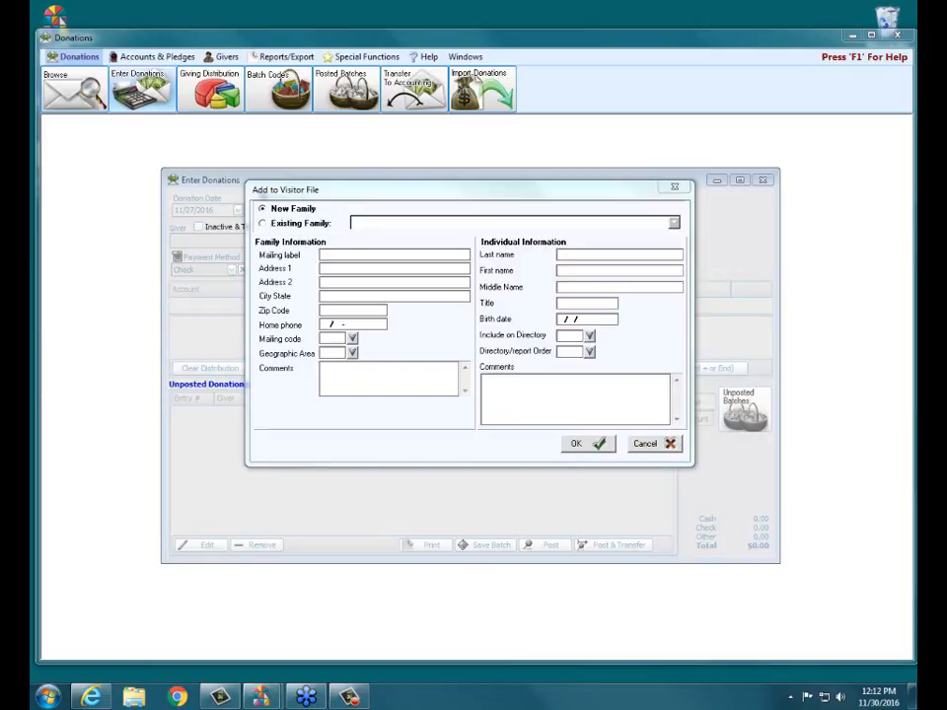
click(280, 209)
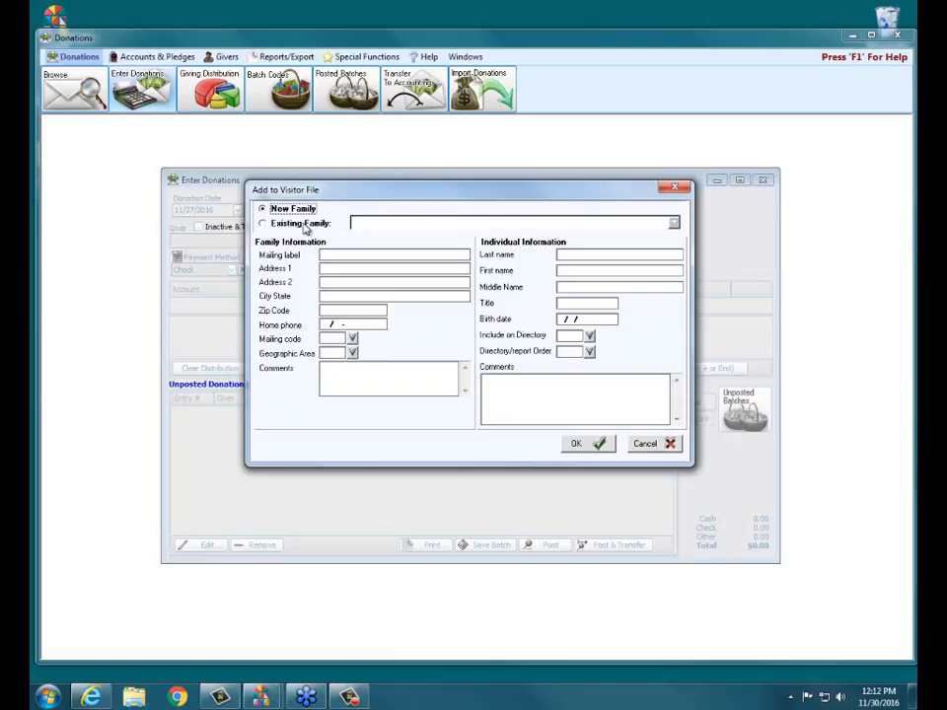
click(336, 255)
text(Klein Family)
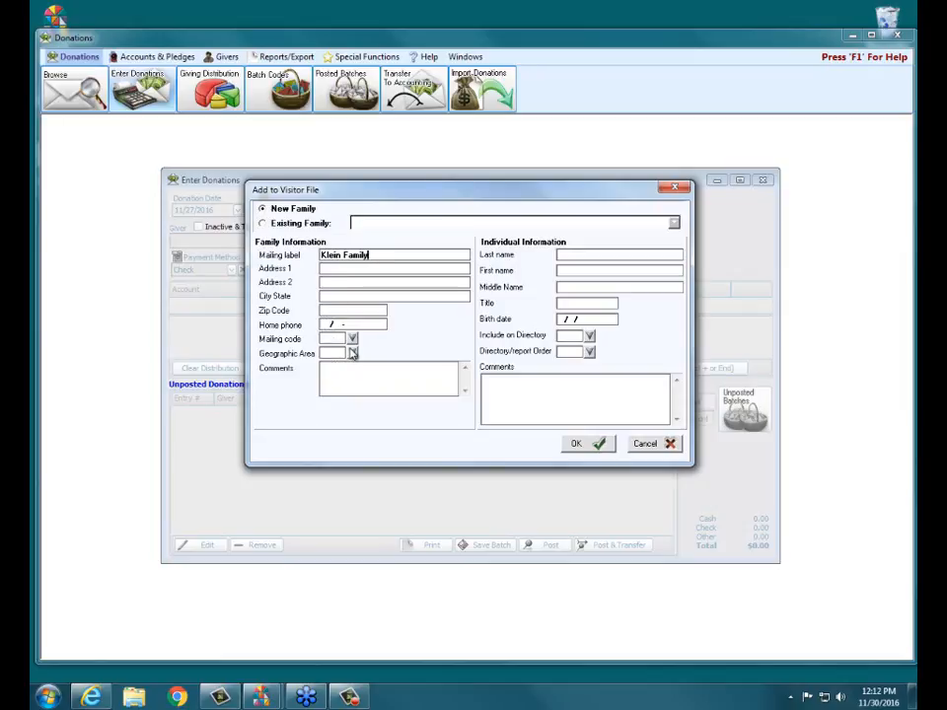
Step: Enter the visitor's last name and first name in the individual information
click(559, 255)
text(Klein)
key(Tab)
text(Rachel)
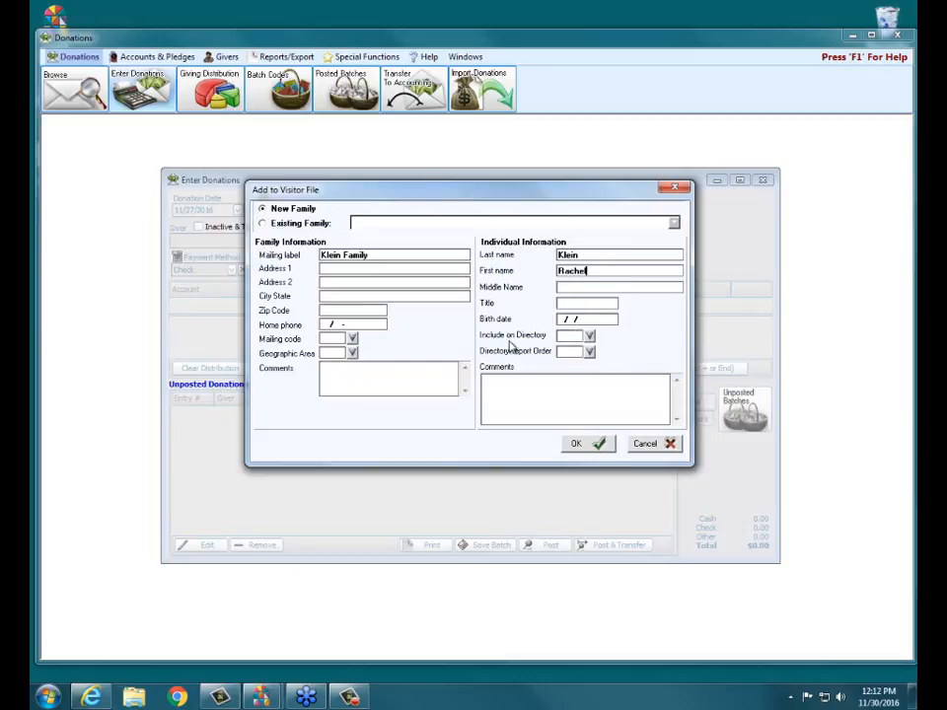
Step: Set the visitor's Include on Directory to N (No) and Directory/report Order to 1 (Primary), and save the visitor
click(589, 336)
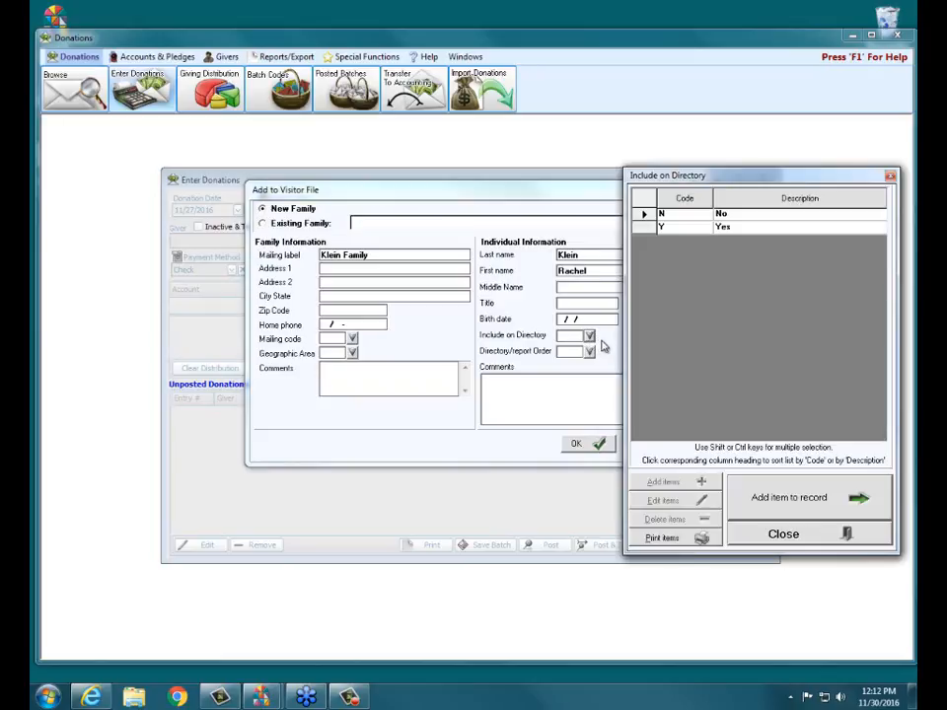
click(646, 214)
click(735, 501)
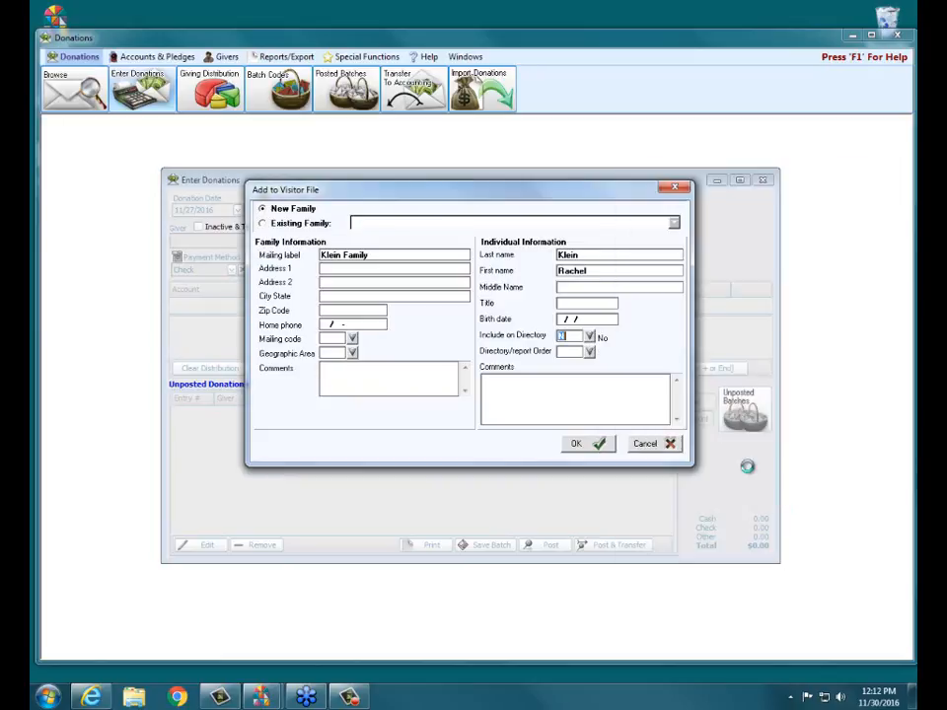
click(589, 352)
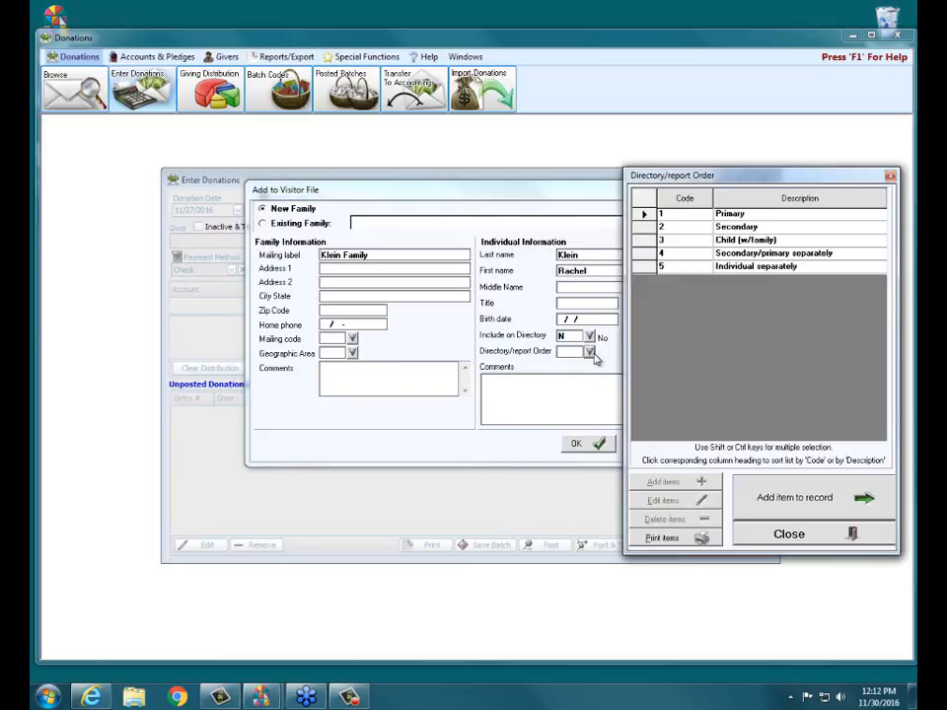
click(742, 215)
click(828, 499)
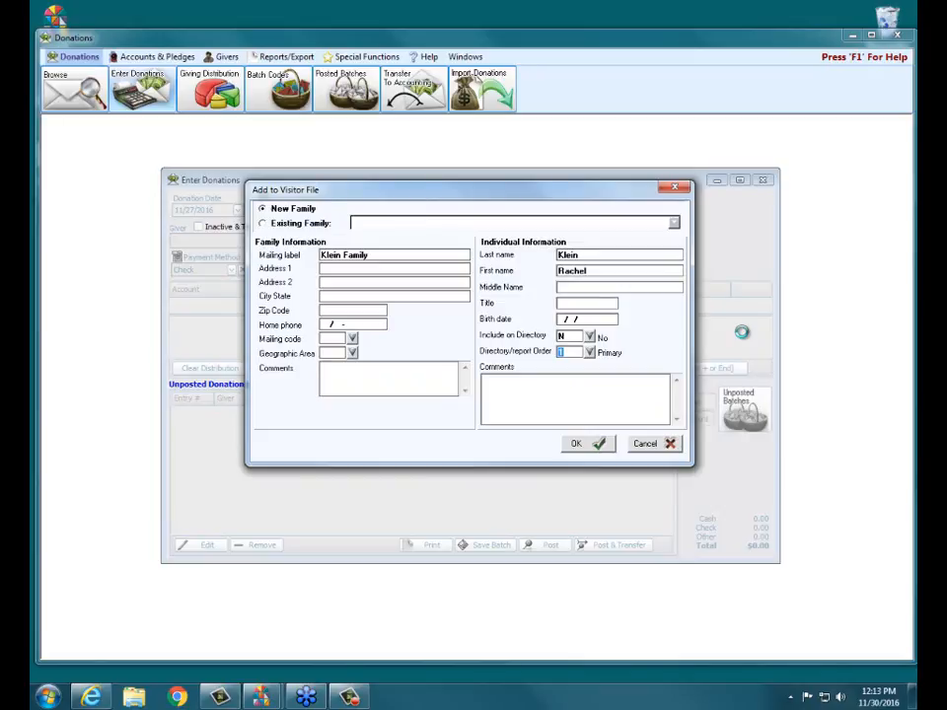
click(578, 443)
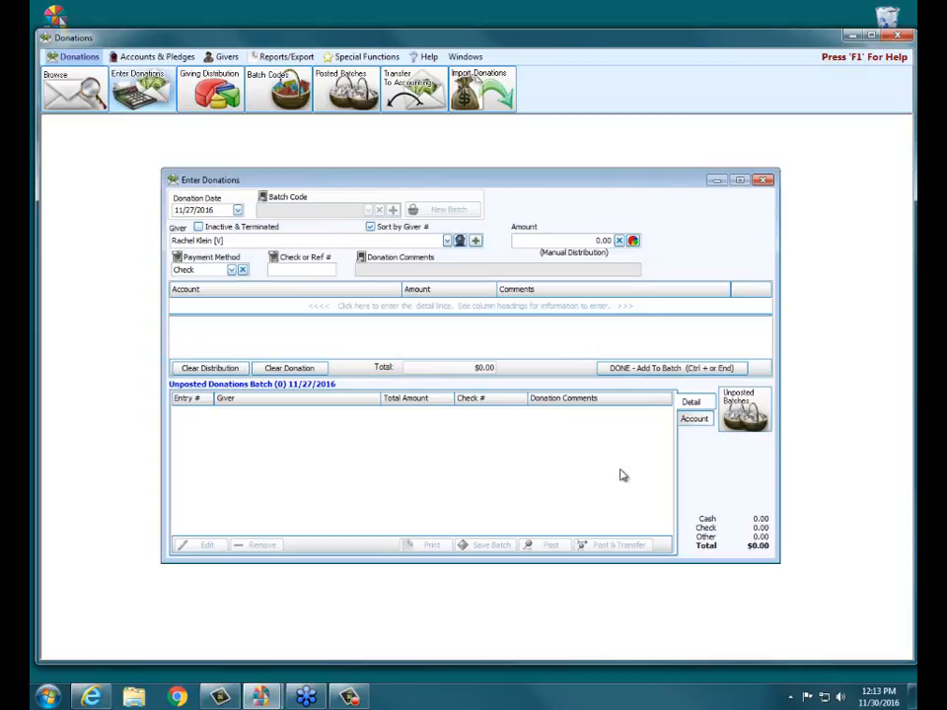
Step: Clear the current donation and start adding a Donations individual giver who receives statements
click(305, 372)
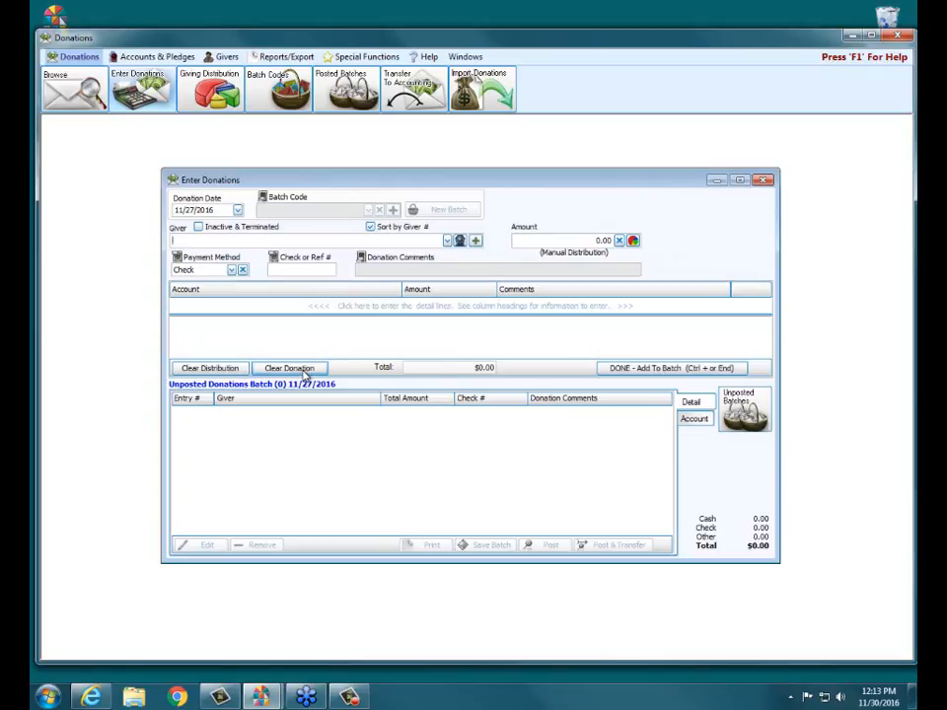
click(475, 241)
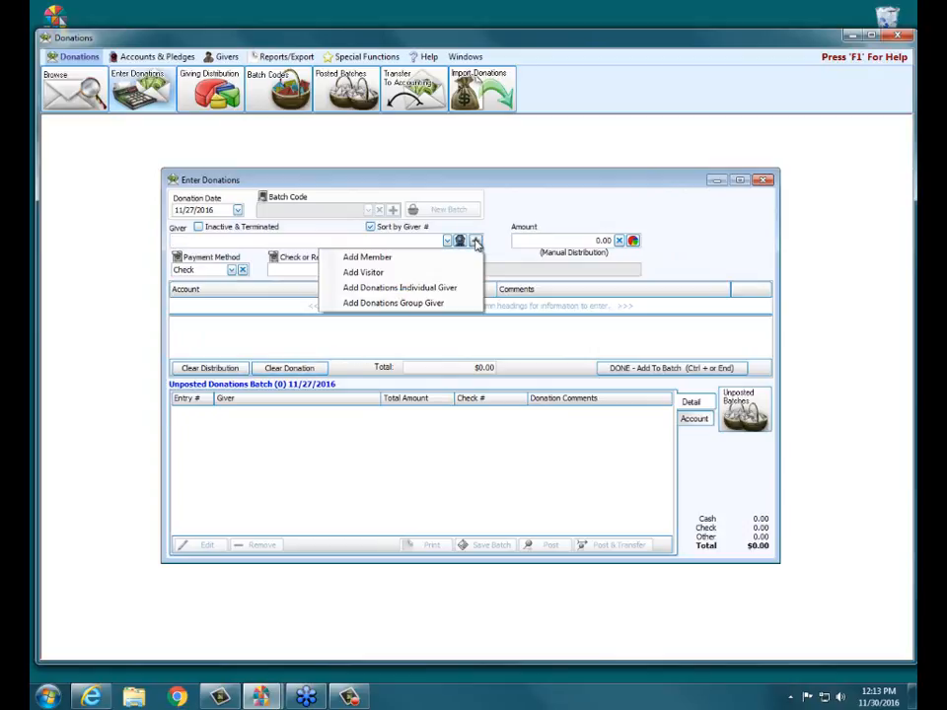
click(411, 288)
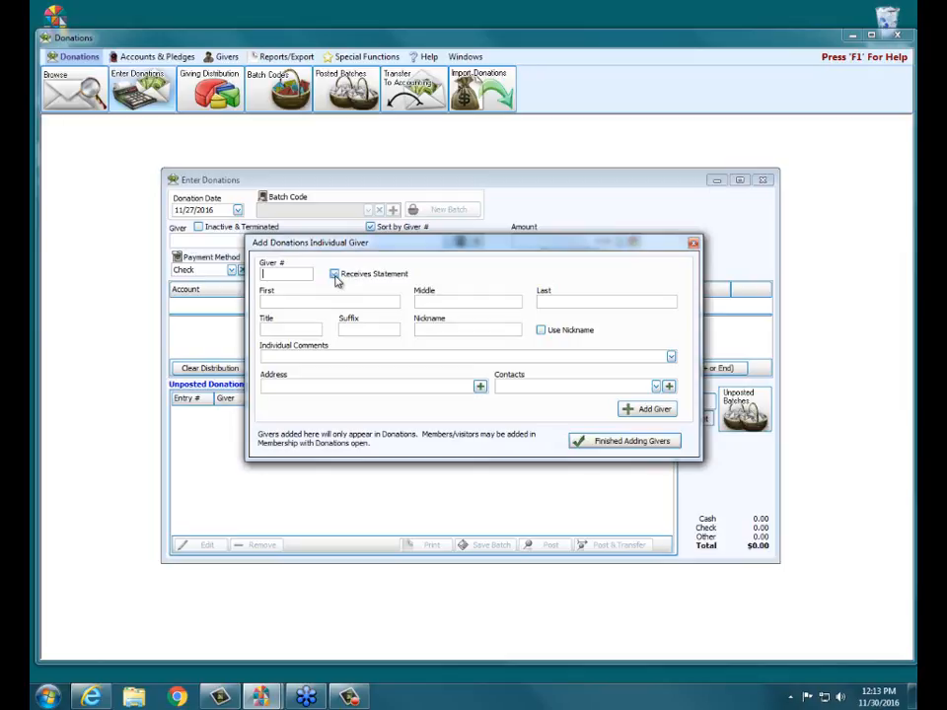
click(335, 275)
Step: Enter the individual giver's first and last name, add the giver and finish adding givers
click(337, 301)
text(Mick)
key(BackSpace)
key(BackSpace)
text(tch)
key(Tab)
key(Tab)
text(Smith)
click(636, 412)
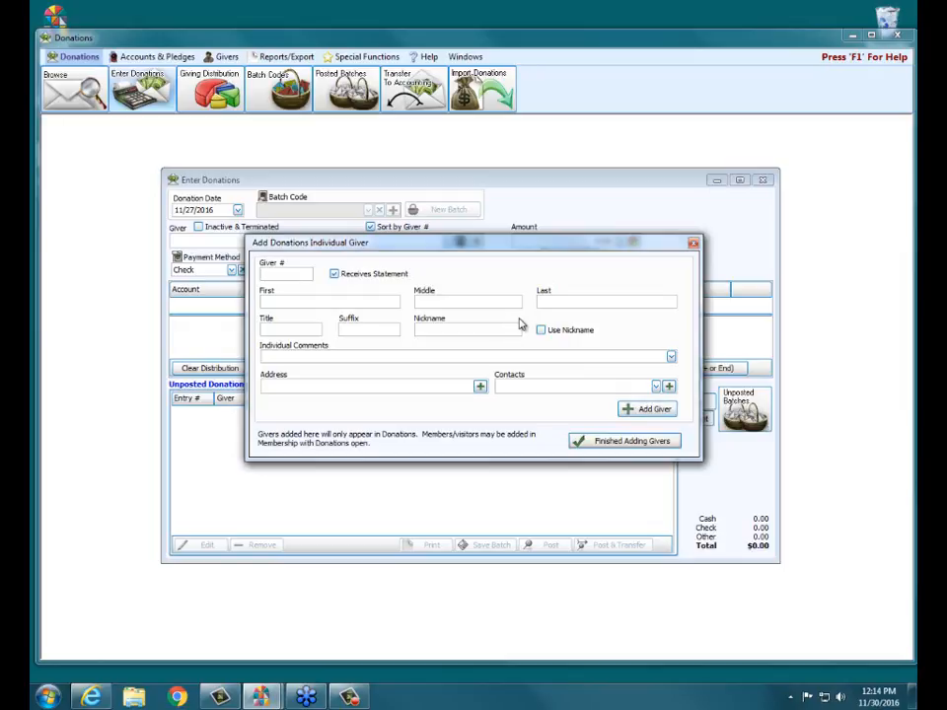
click(622, 442)
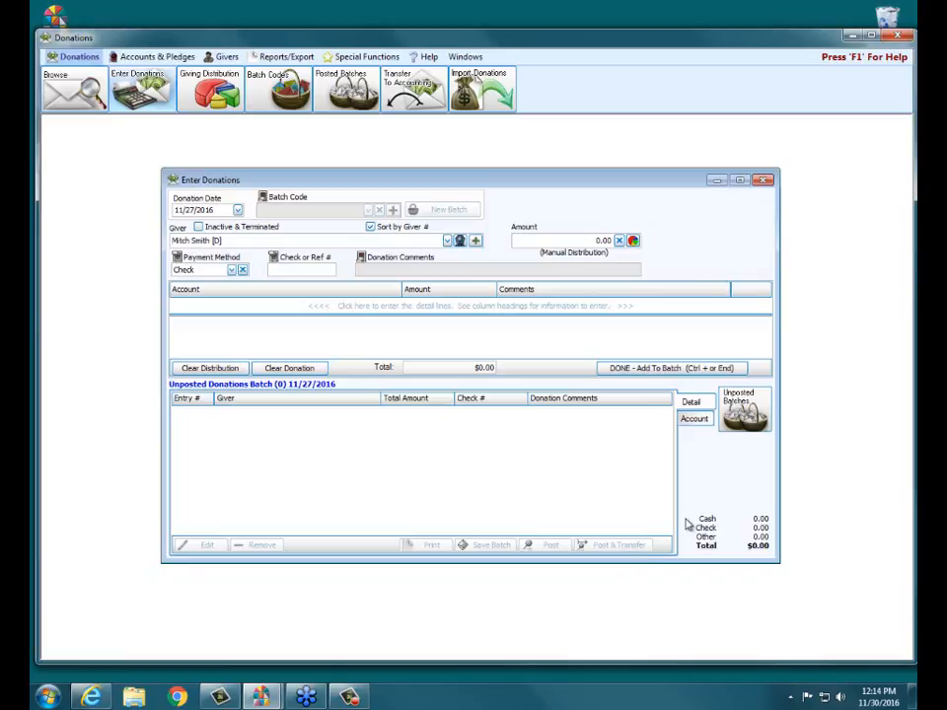
Step: Clear the donation in progress and close the Enter Donations window
click(764, 181)
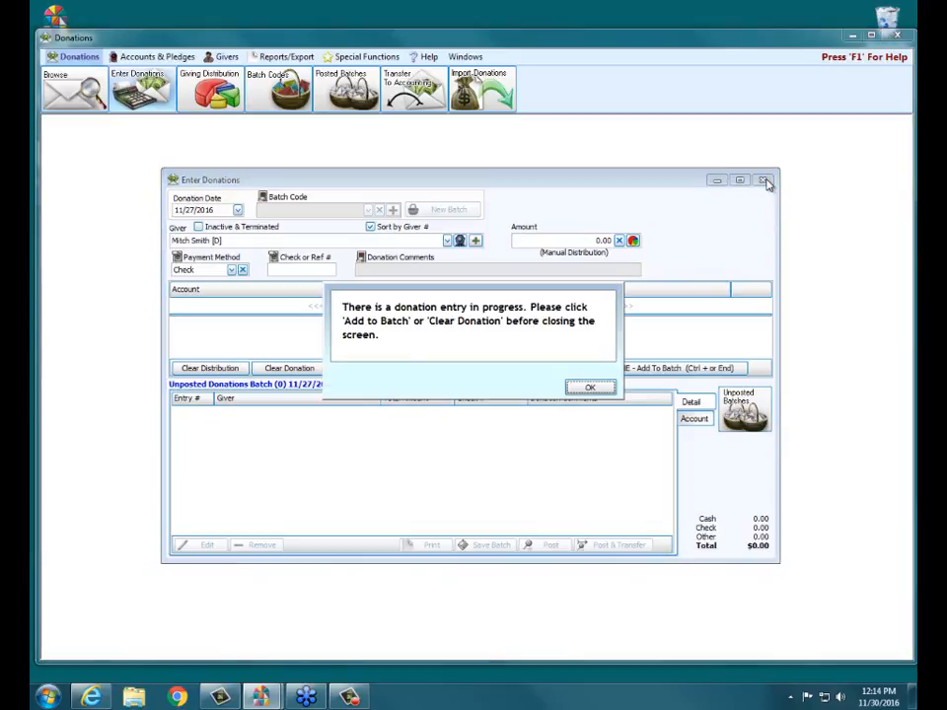
click(588, 385)
click(286, 368)
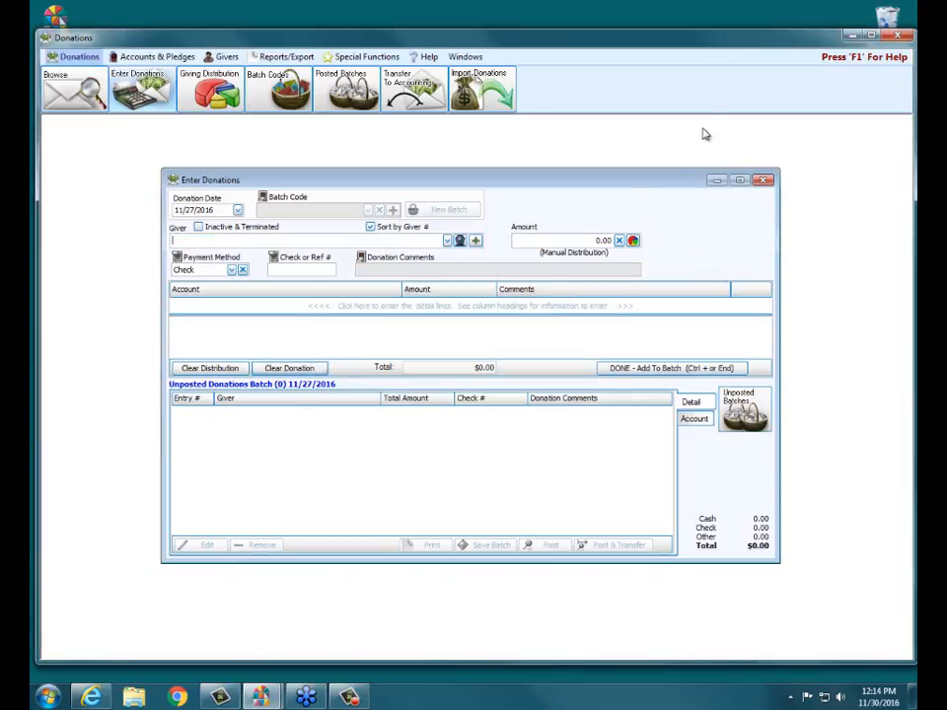
click(764, 181)
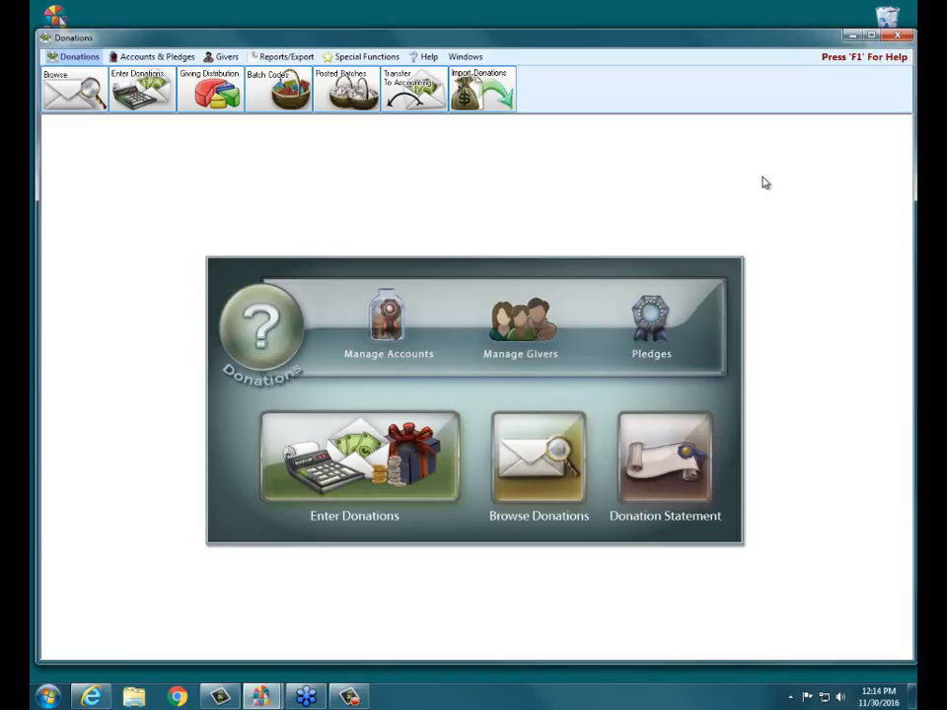
Step: Open the pledges by giver and bring up the Prior System Donations entry window
click(172, 61)
click(292, 89)
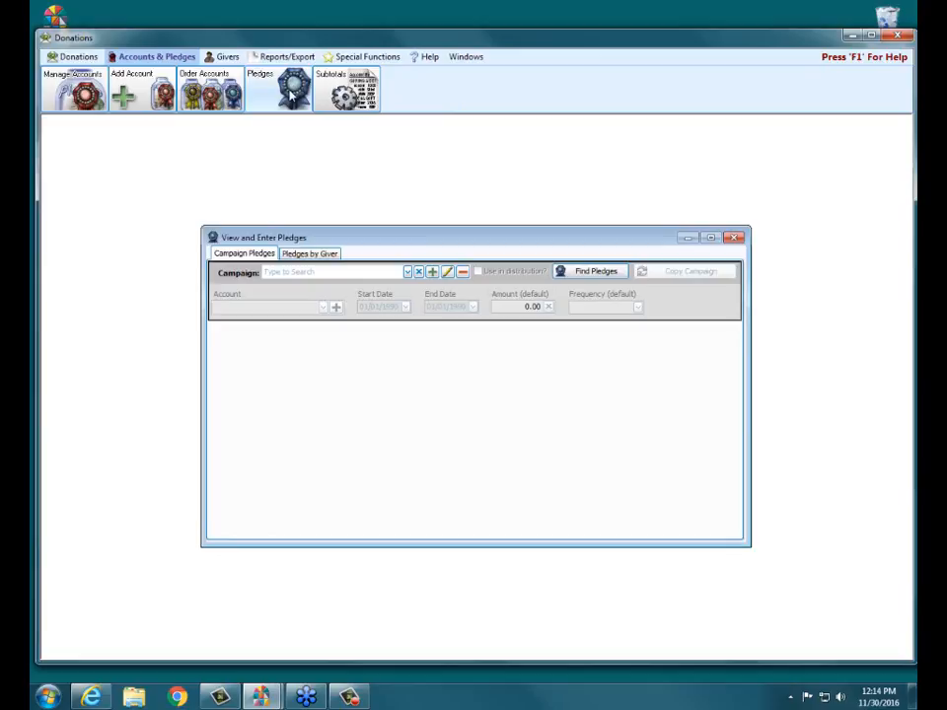
click(309, 255)
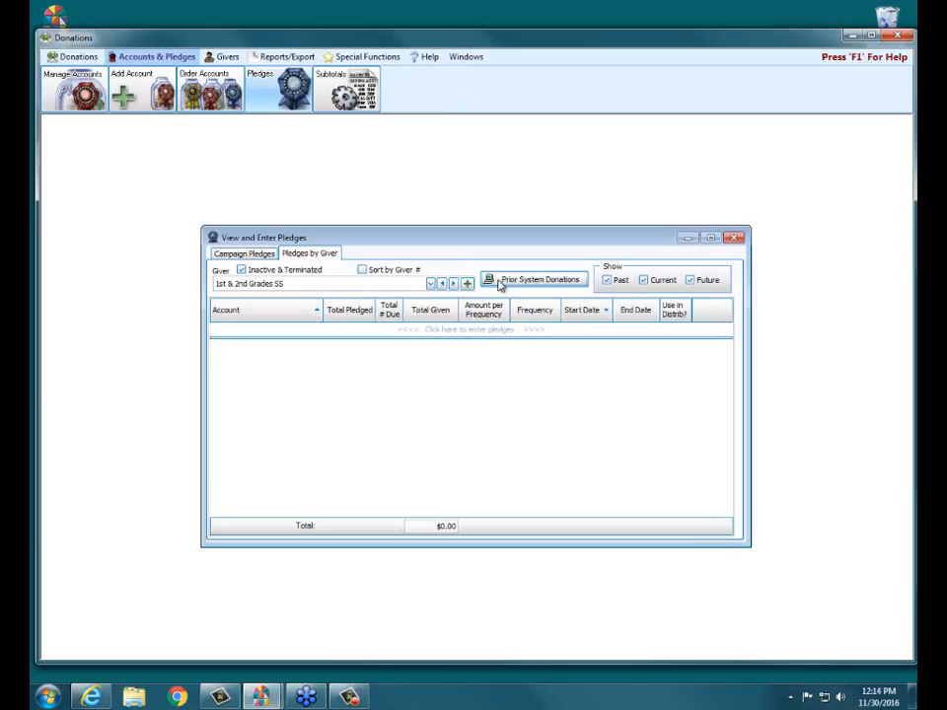
click(565, 282)
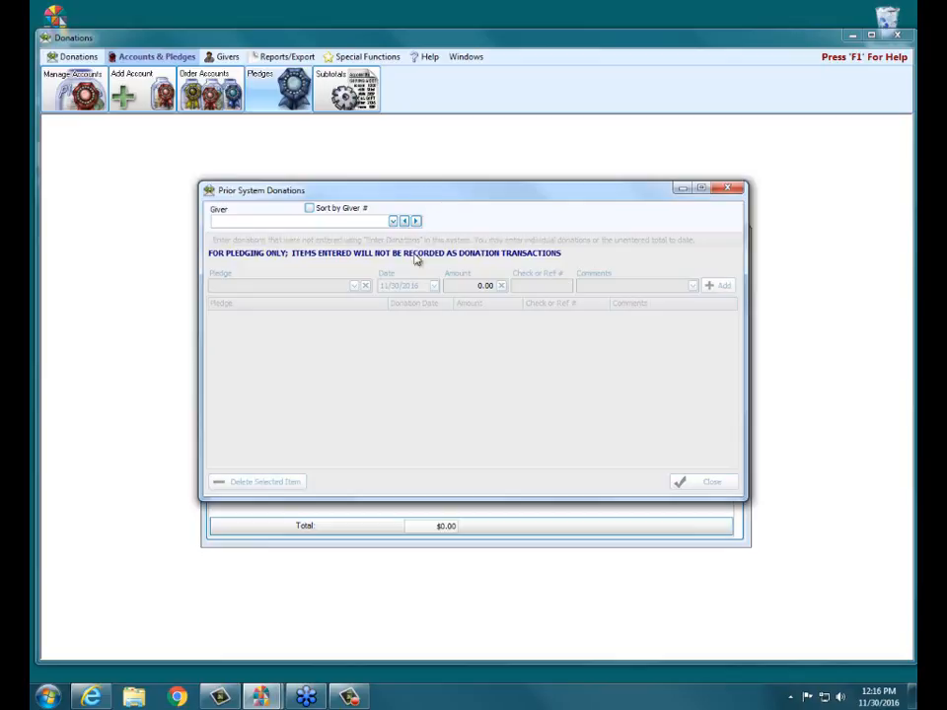
Step: Choose the third listed giver for the prior system donation and select that giver's Save the Animals Drive pledge
click(392, 221)
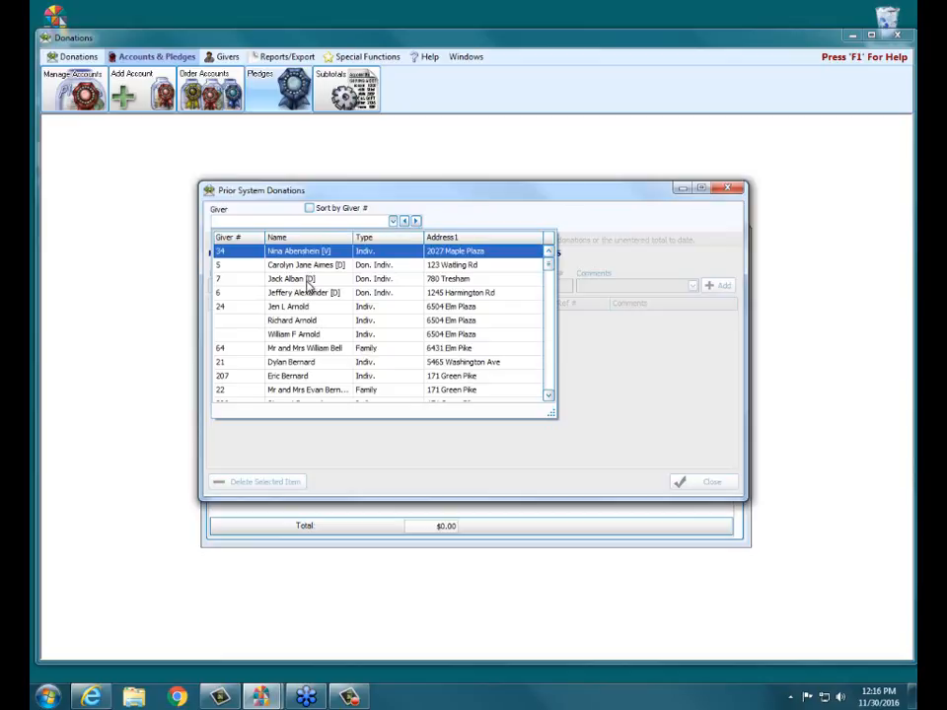
click(311, 280)
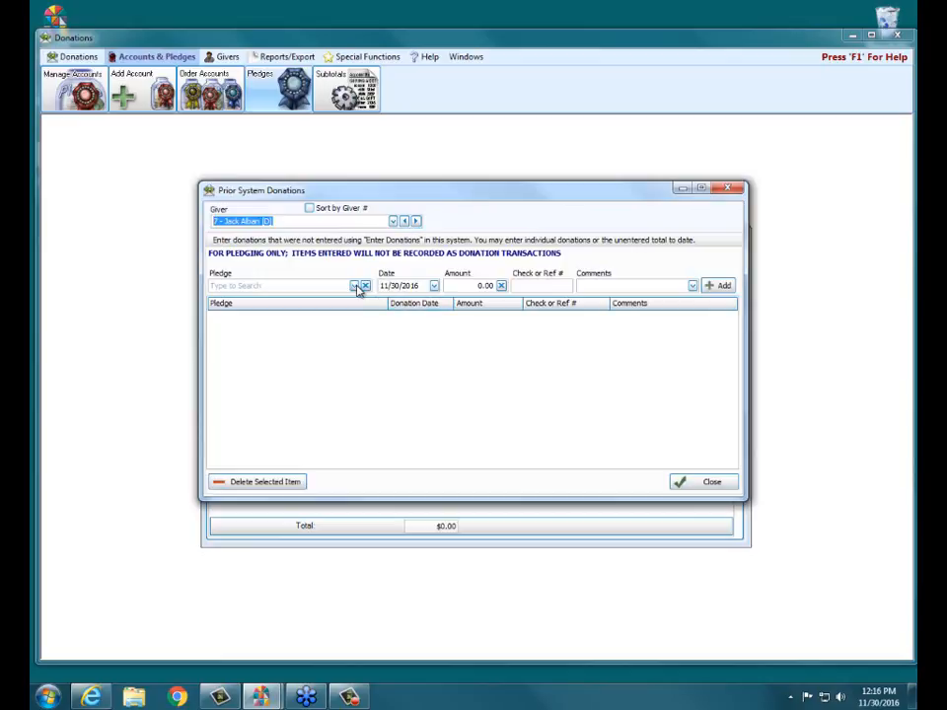
click(354, 285)
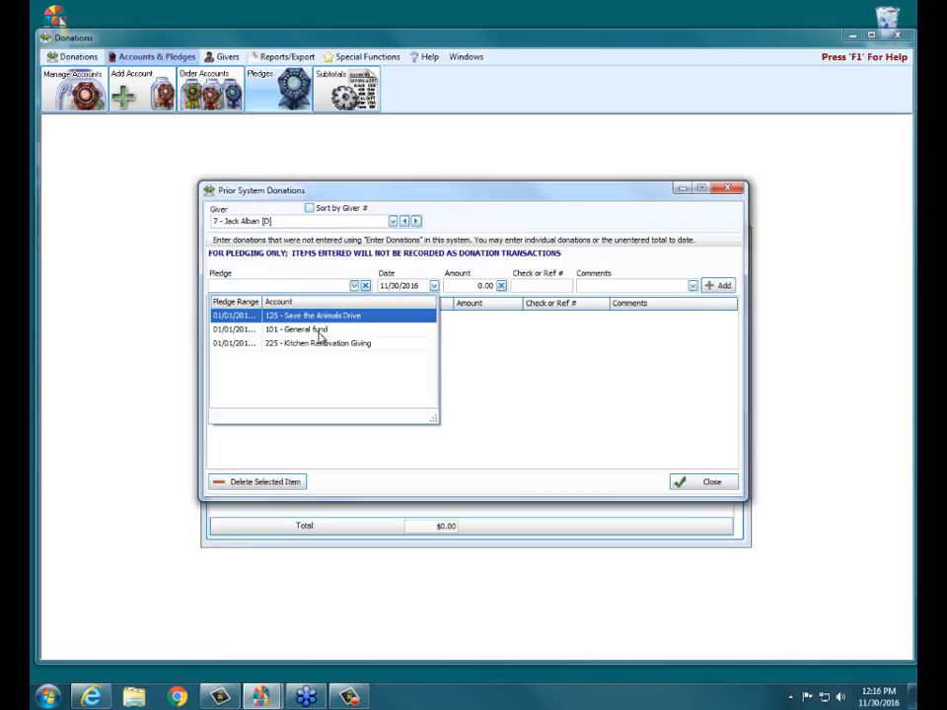
drag(263, 300, 288, 301)
click(253, 314)
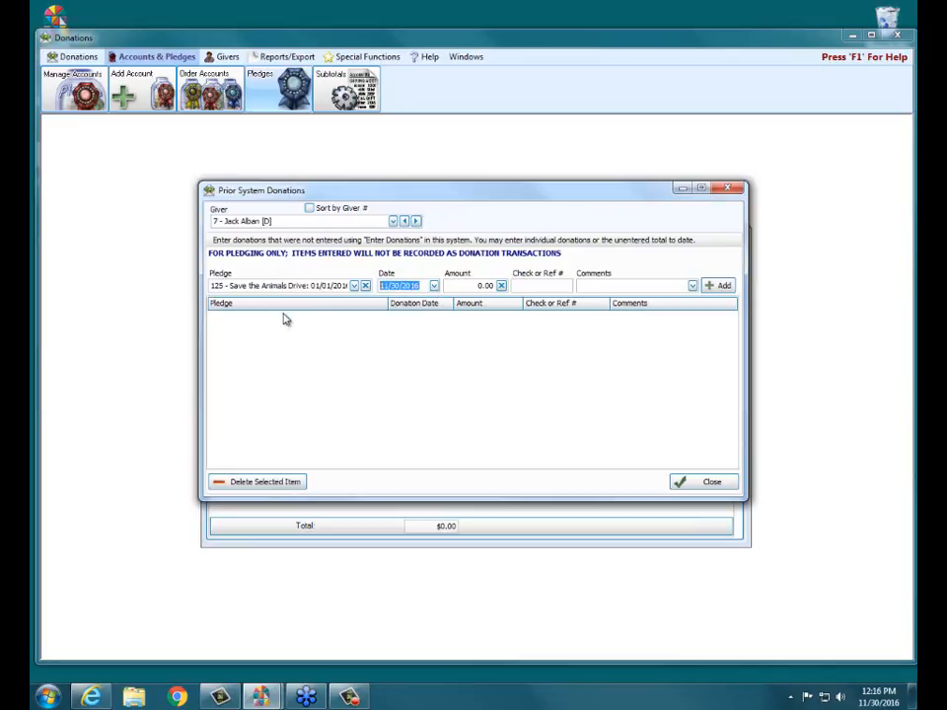
Step: Enter an amount of 50.00 and check or reference number 124, and add the prior system donation
click(475, 286)
drag(476, 288, 589, 290)
text(50.00)
click(545, 282)
text(124)
click(712, 286)
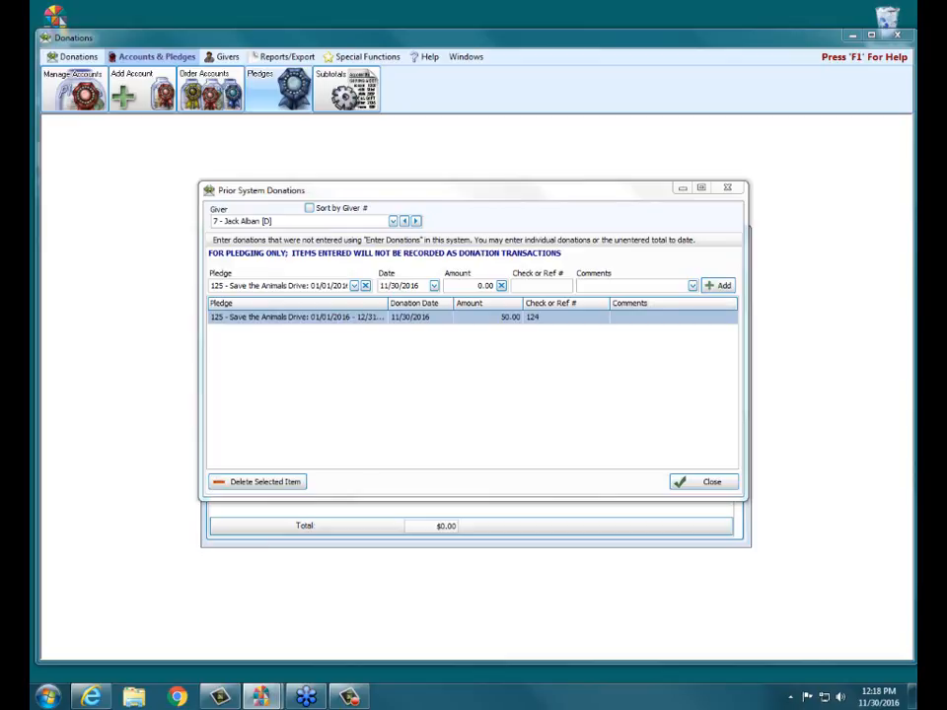
Step: Close the Prior System Donations and pledges windows and open Enter Donations
click(728, 188)
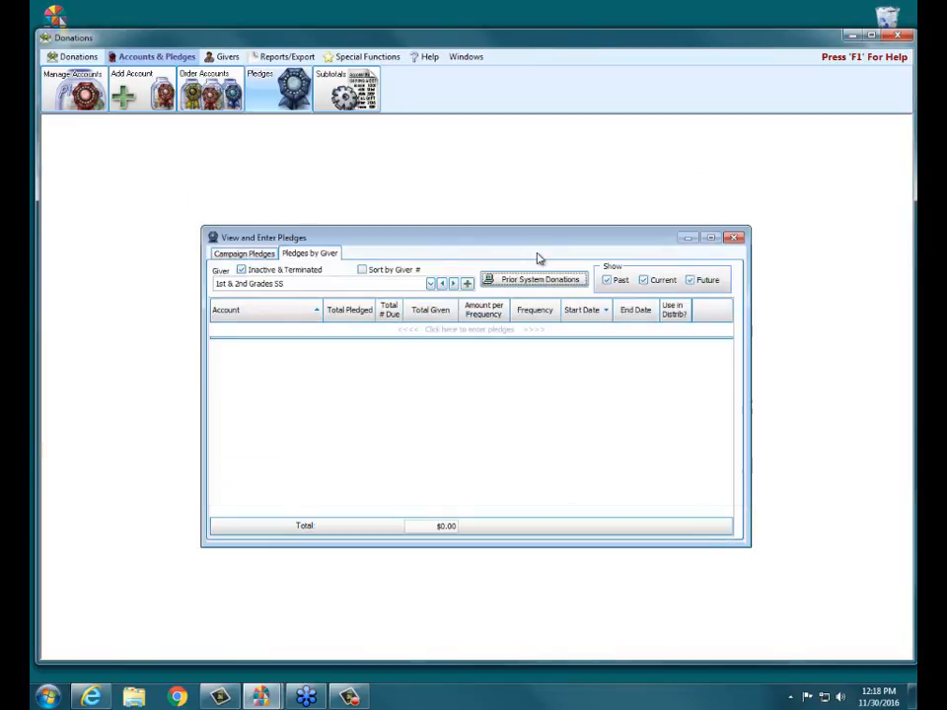
click(734, 237)
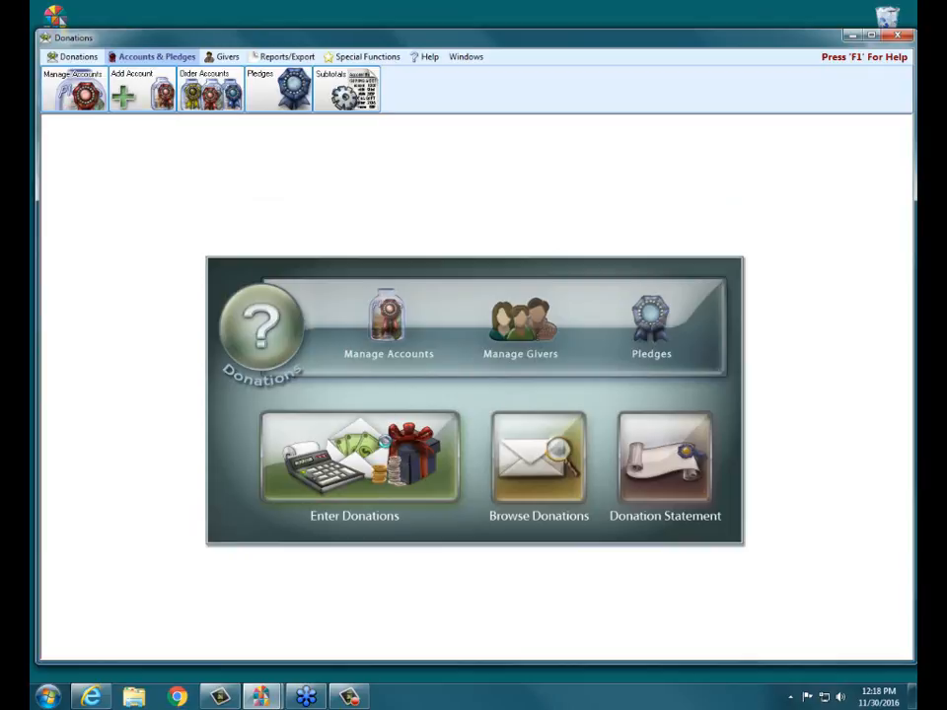
click(384, 441)
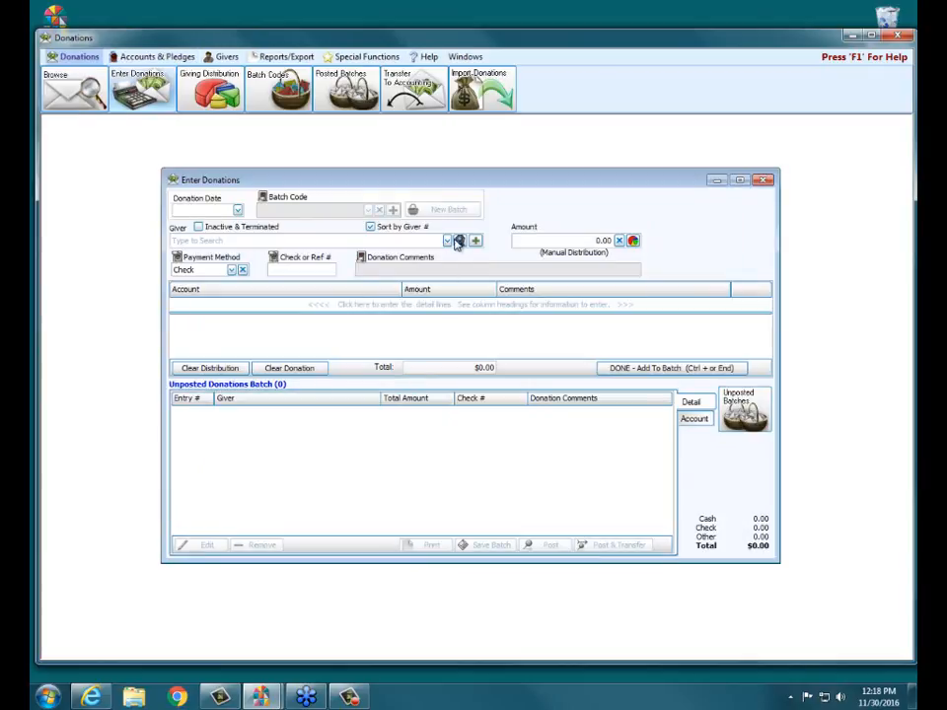
click(476, 242)
click(454, 288)
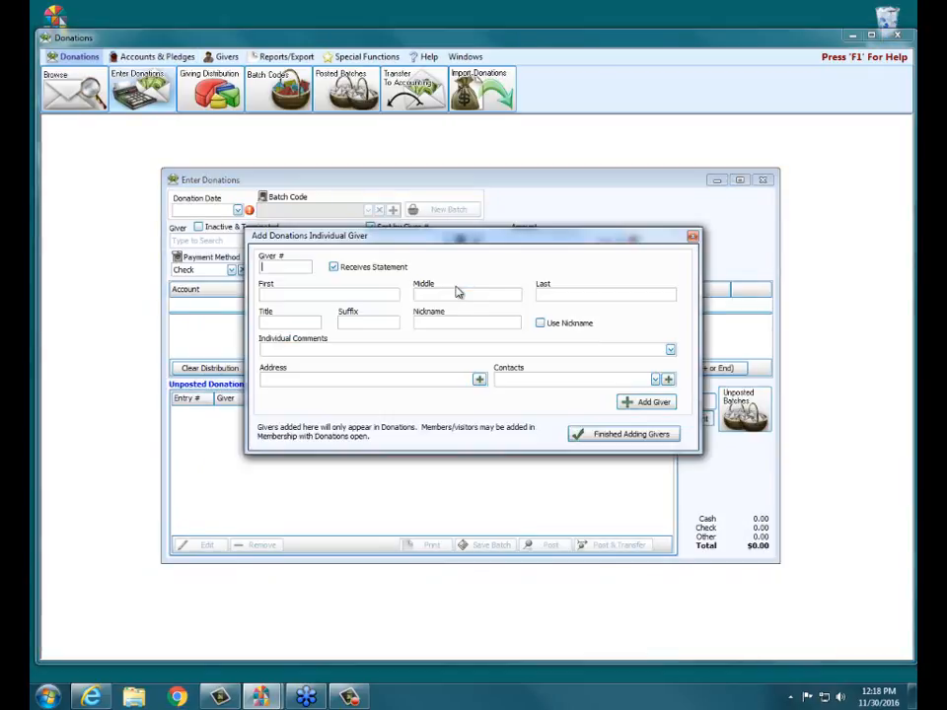
click(693, 236)
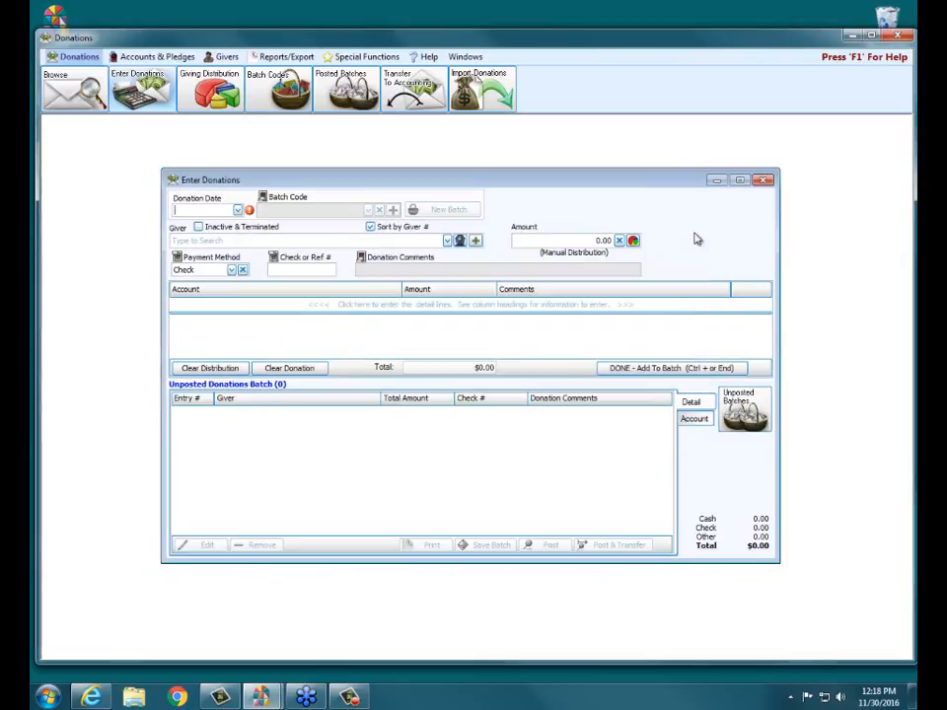
Step: Open the form for adding a visitor, view the families available under Existing Family, and cancel the form
click(474, 242)
click(429, 271)
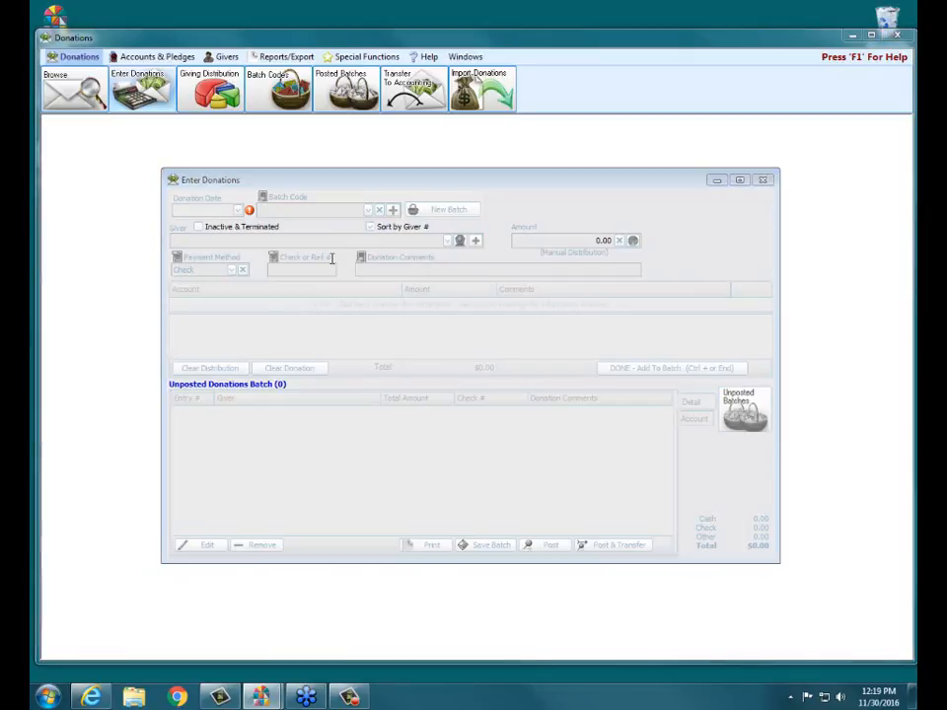
click(303, 225)
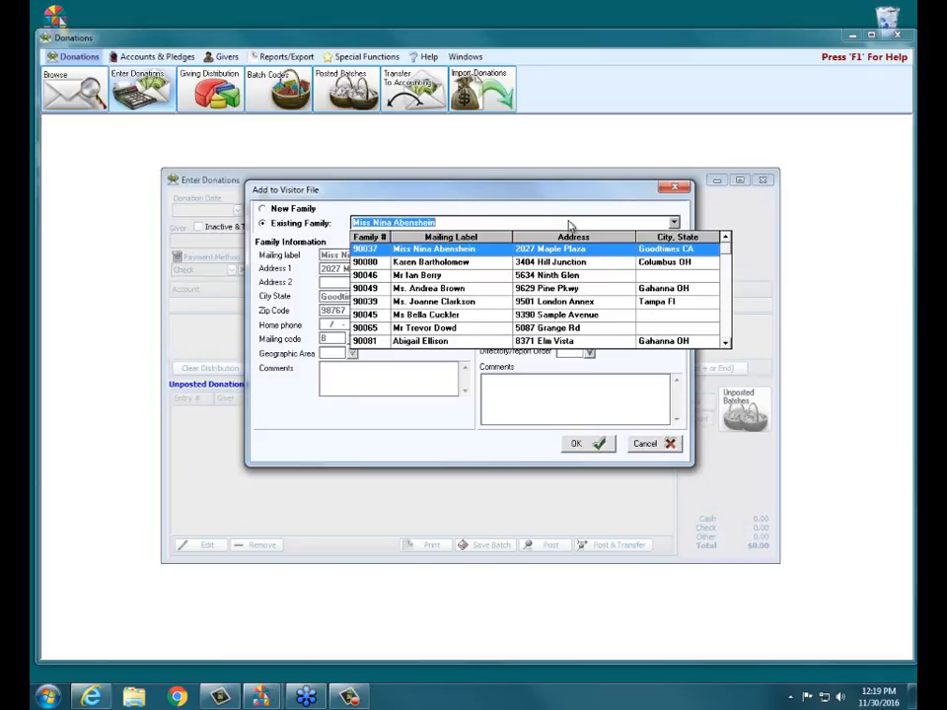
click(669, 444)
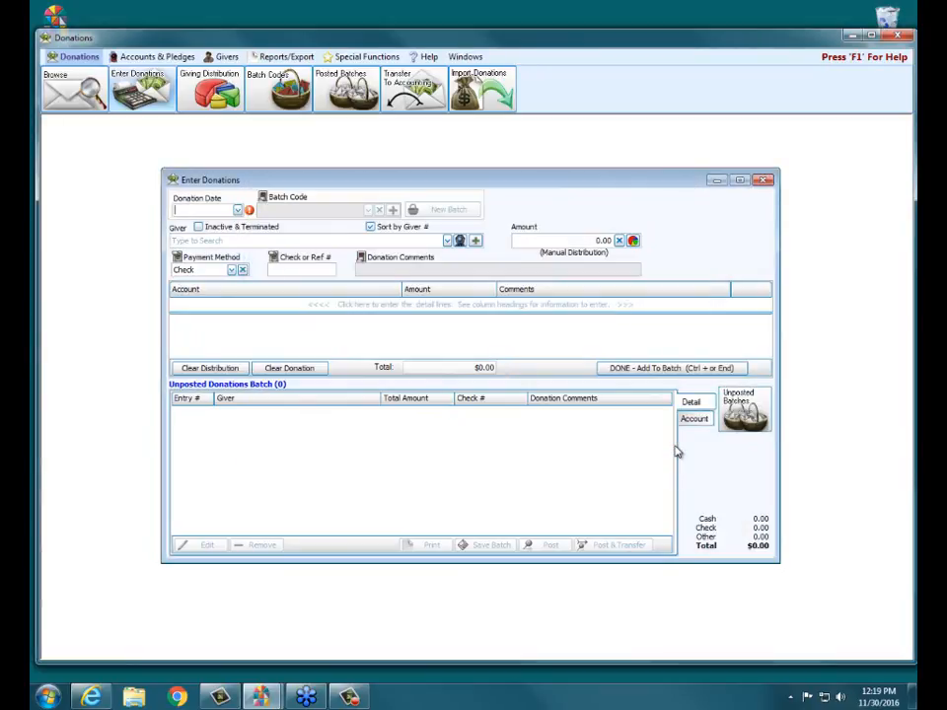